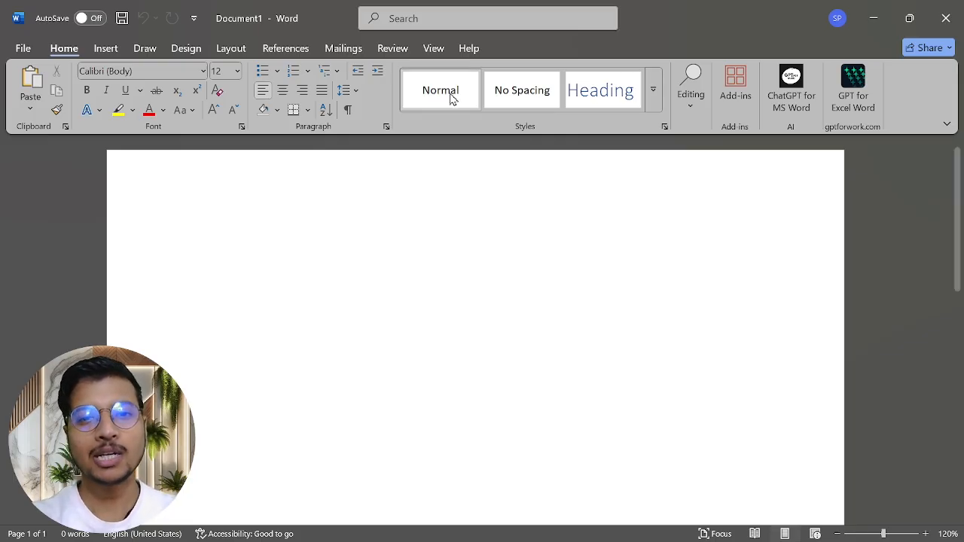
Step: Open the Envelopes and Labels dialog from the Mailings tab
left_click(343, 48)
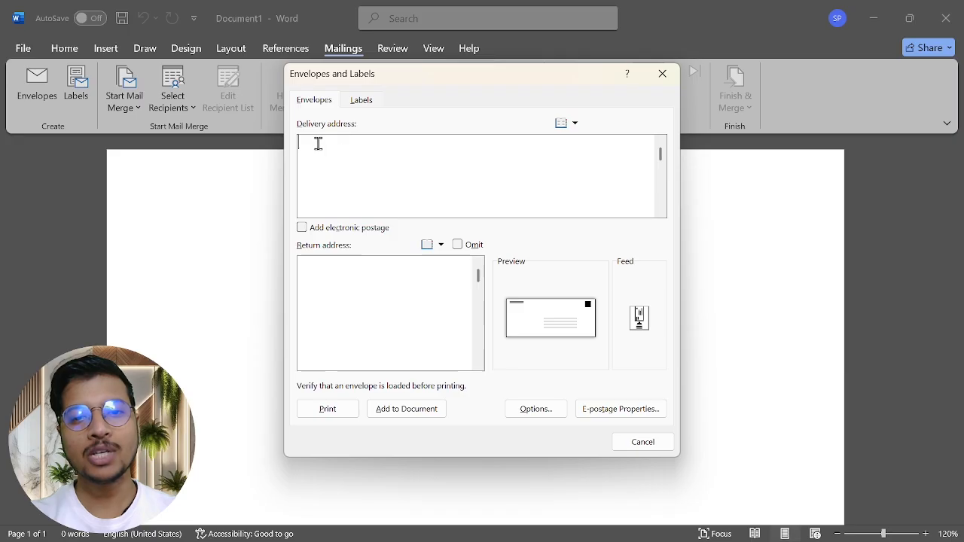
Step: Enter the sender's street address, PIN code with state, and mobile number as the return address
left_click(334, 272)
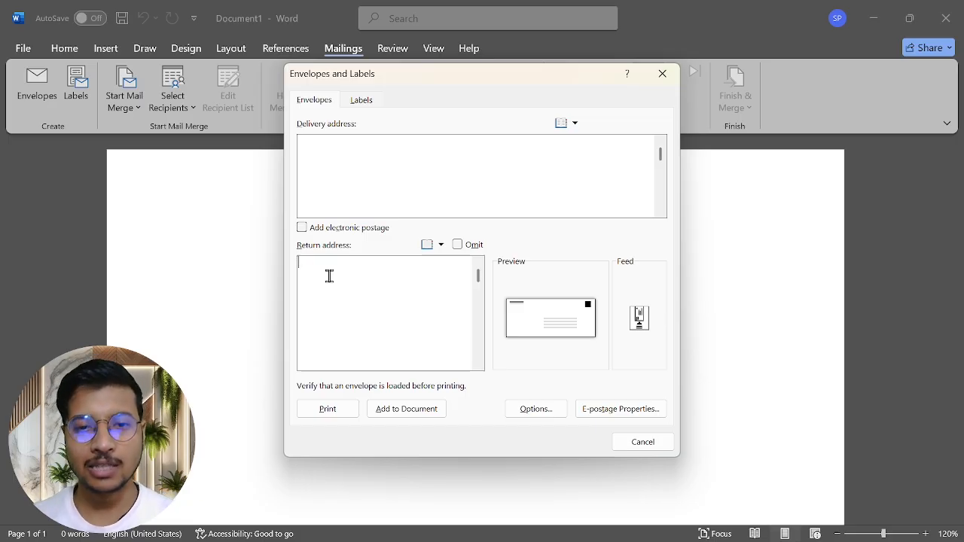
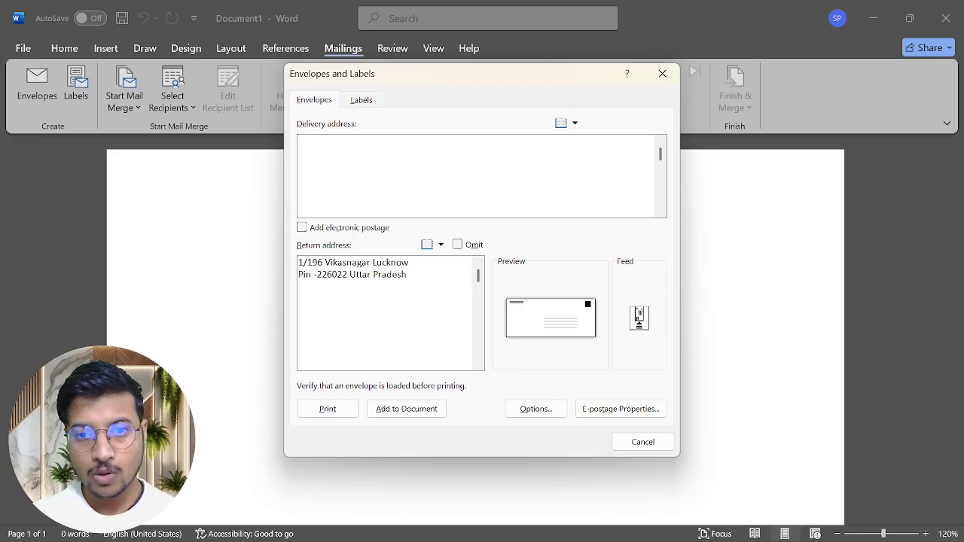
type("Mo")
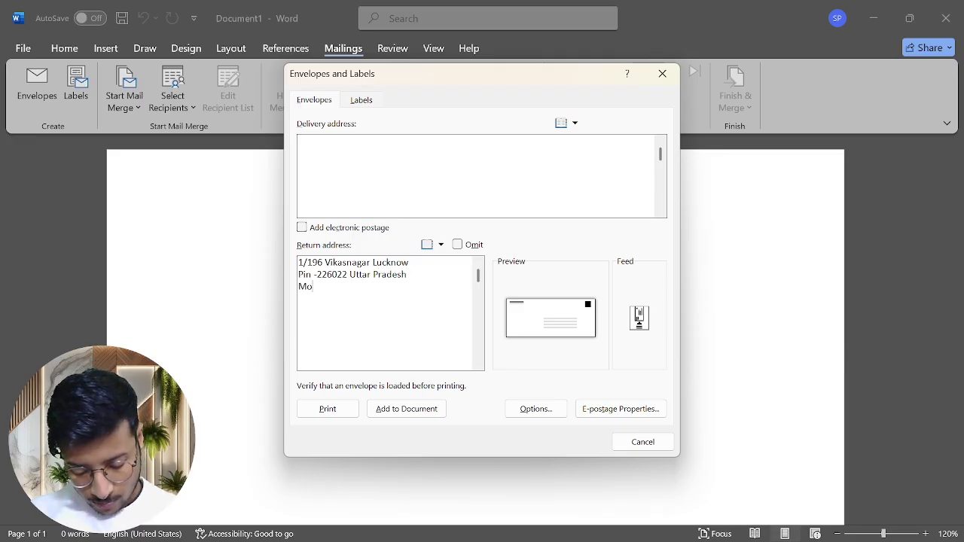
type("b:")
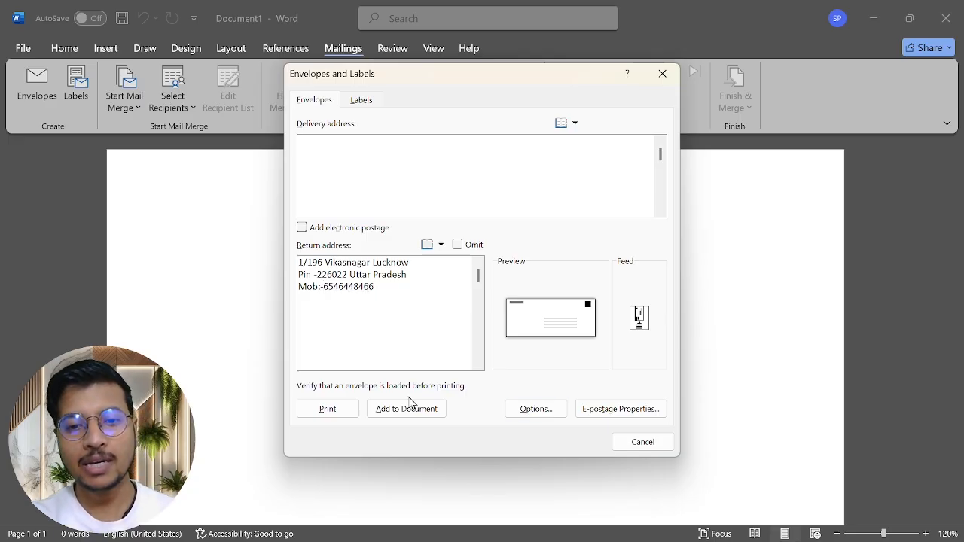
Step: Add the envelope to the document and keep this return address as the default
left_click(392, 416)
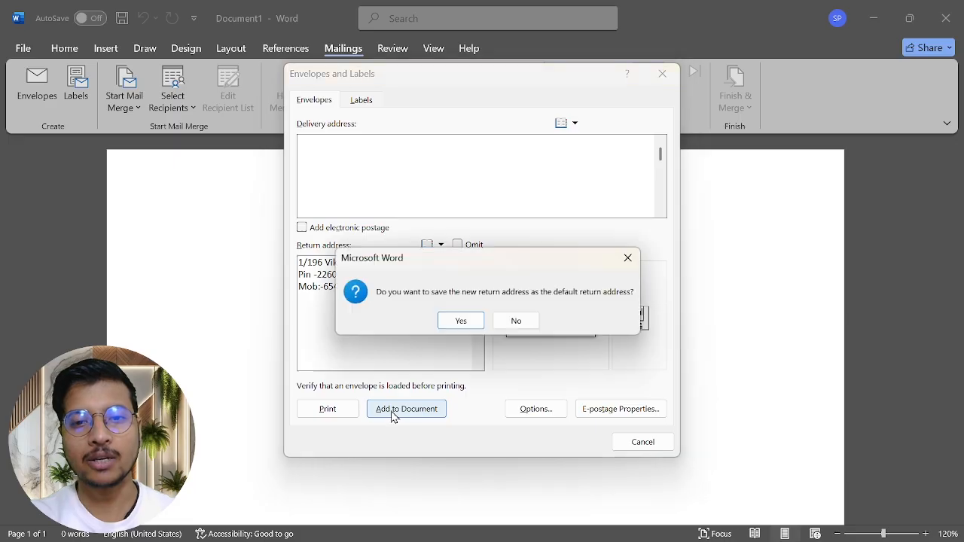
left_click(449, 316)
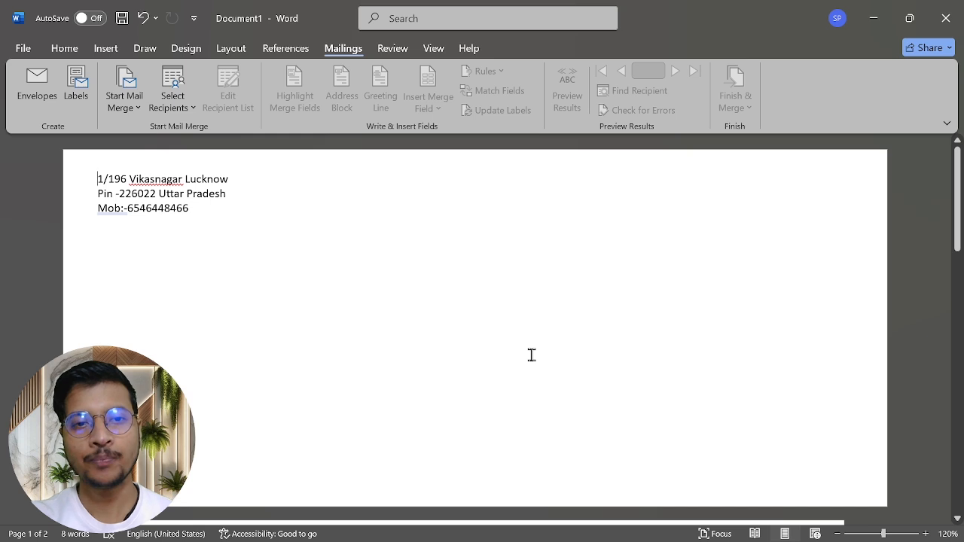
scroll(531, 354, "down", 10)
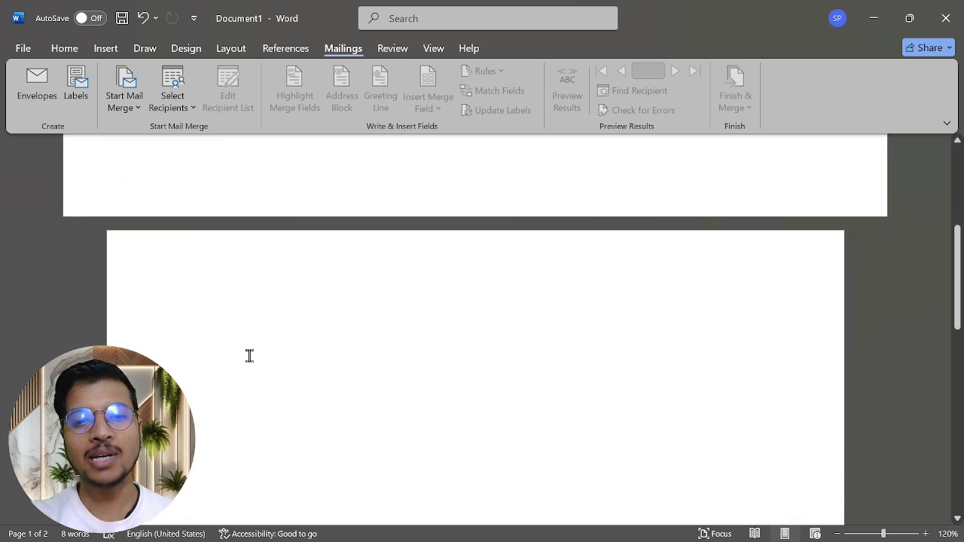
scroll(249, 356, "down", 3)
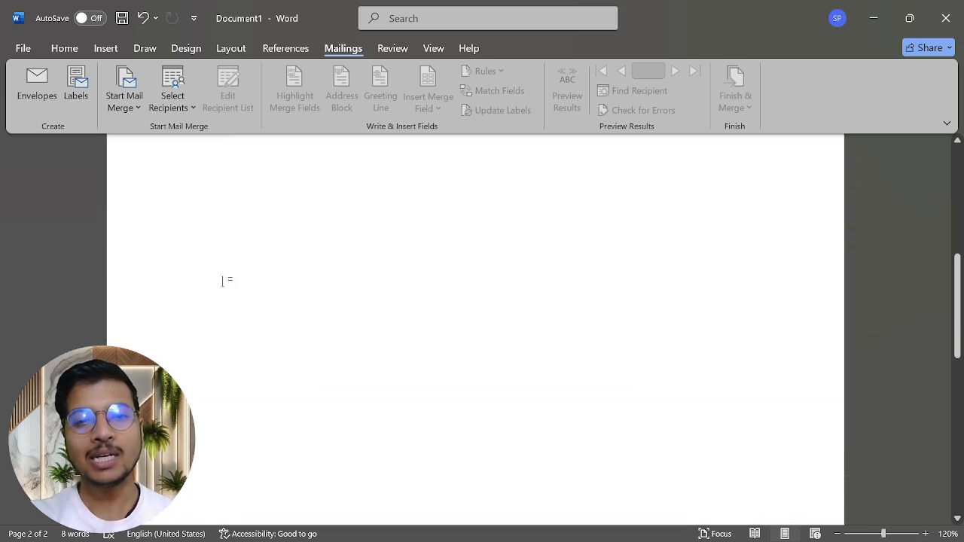
scroll(223, 282, "up", 1)
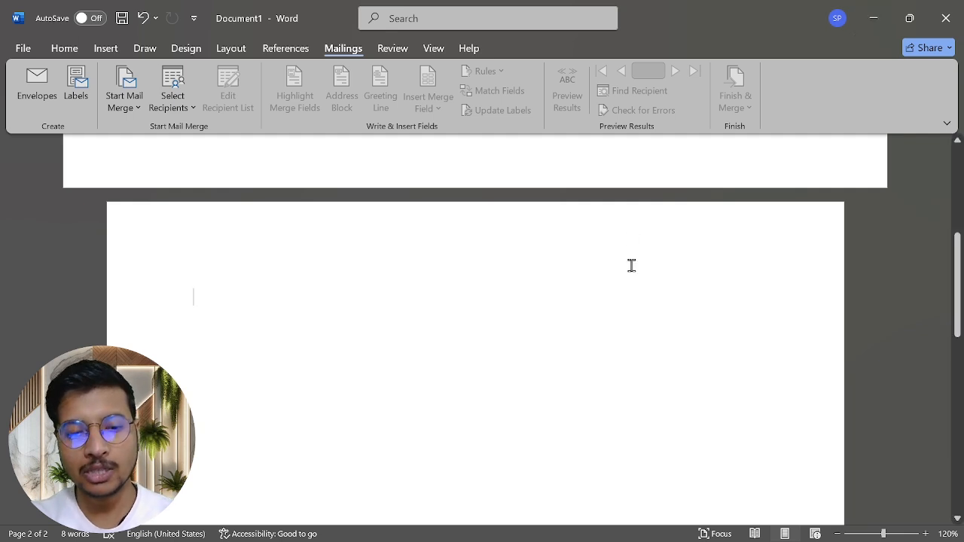
Step: Copy ChatGPT's wedding invitation letter reply in Chrome, then minimize the browser
key("super")
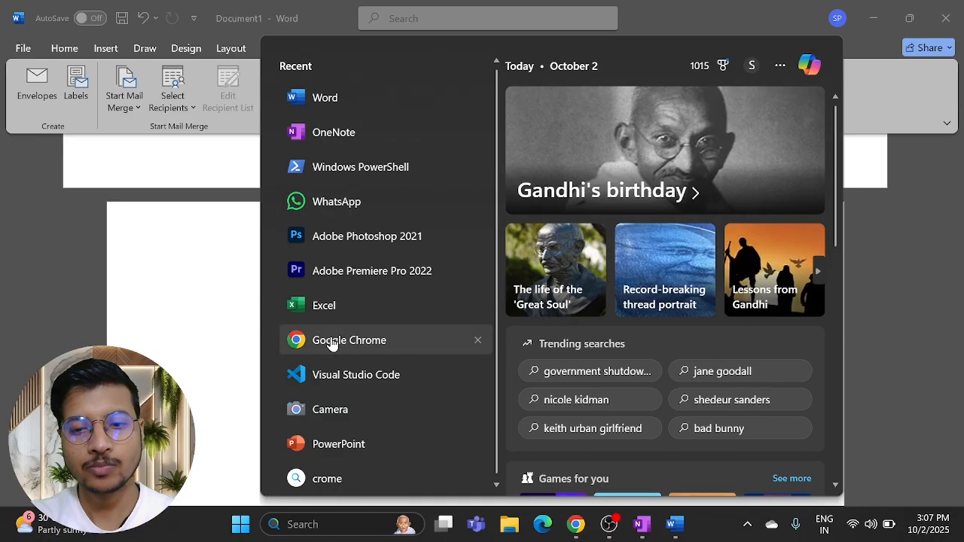
left_click(334, 343)
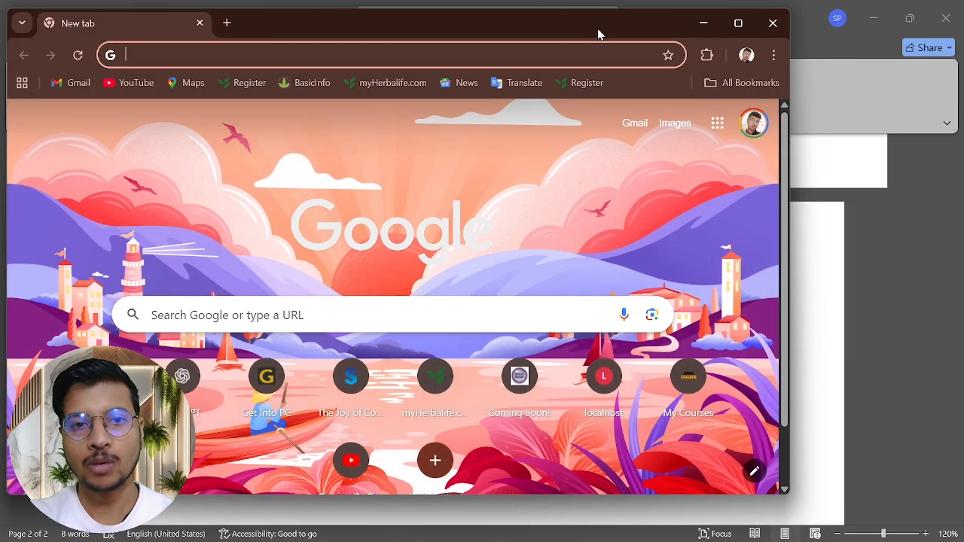
double_click(600, 33)
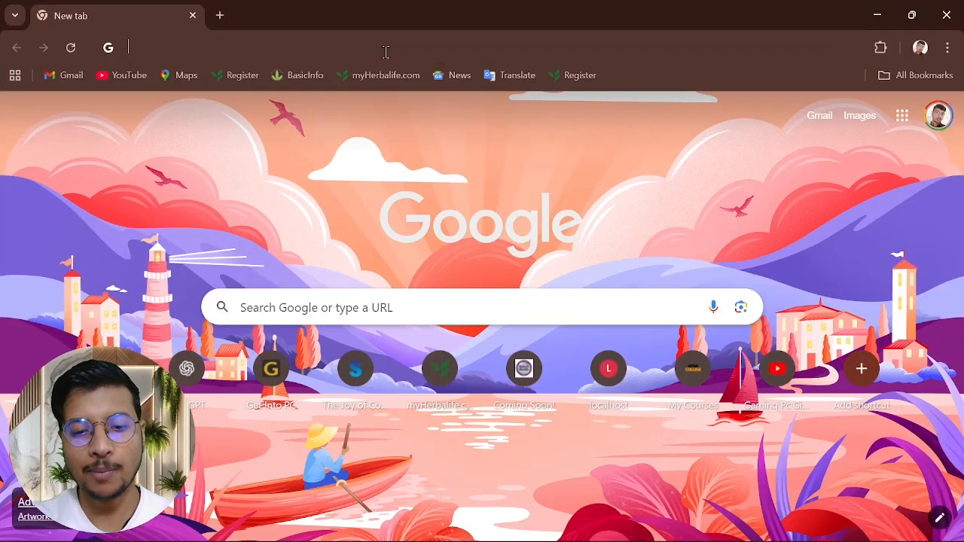
type("chatgpt.com")
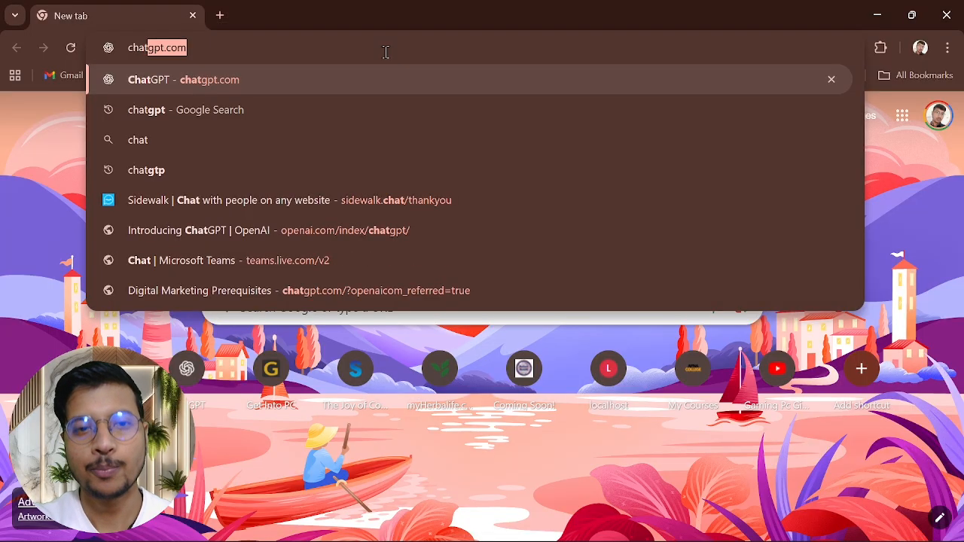
key("Return")
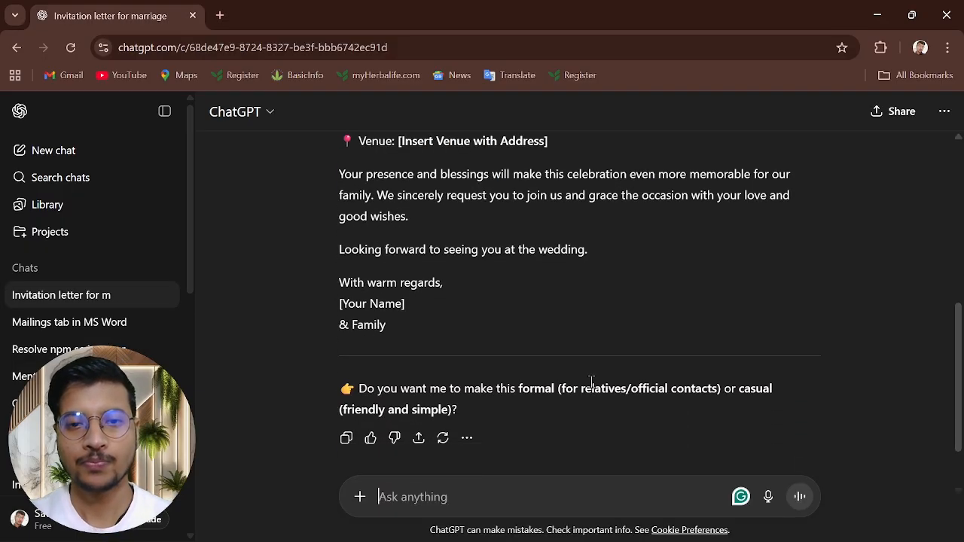
scroll(592, 389, "up", 1)
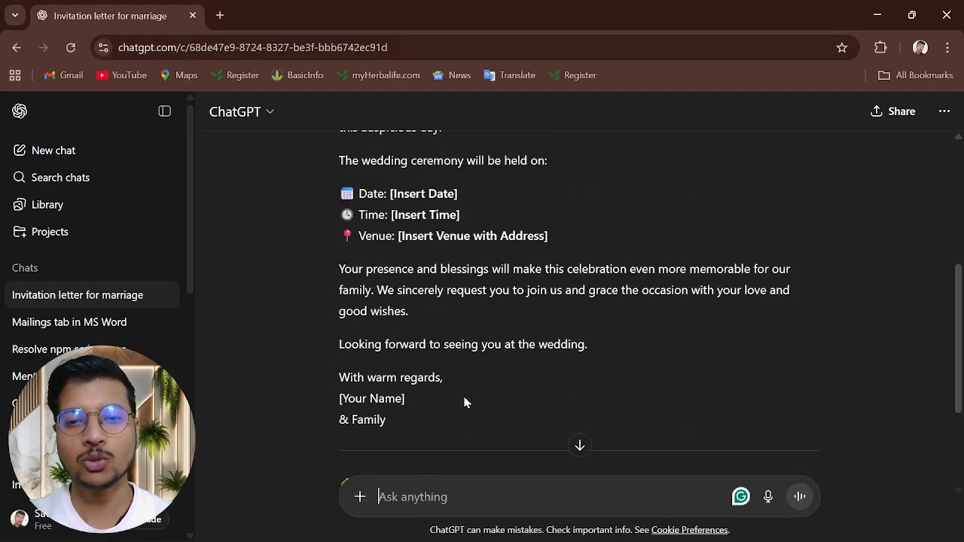
scroll(462, 399, "down", 2)
left_click(348, 438)
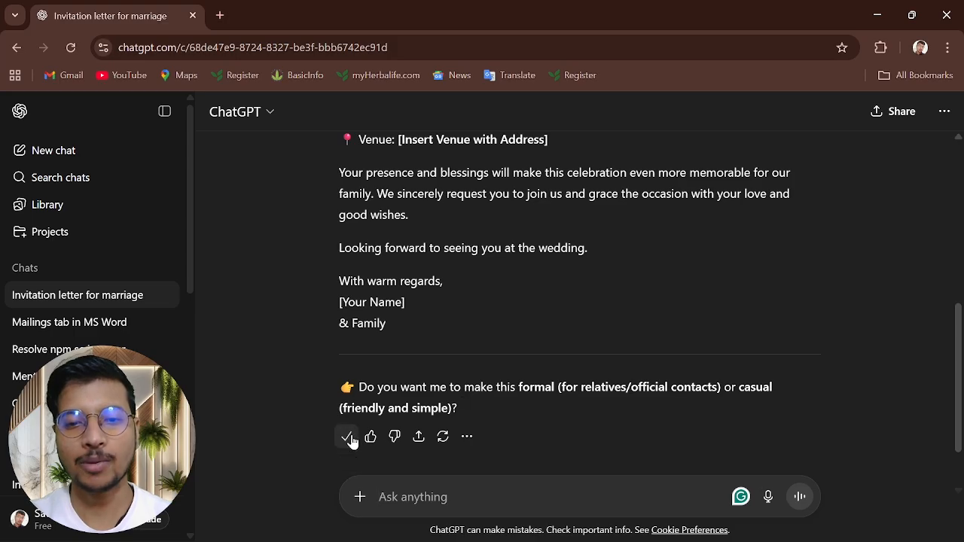
left_click(879, 15)
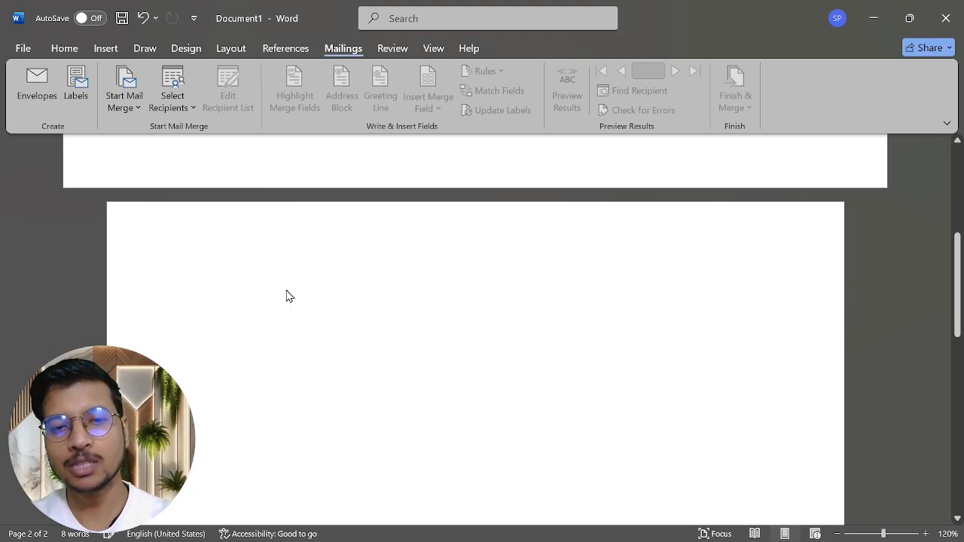
Step: Paste the invitation letter onto page 2 and delete ChatGPT's introductory paragraph
key("ctrl+v")
scroll(286, 289, "up", 4)
scroll(287, 289, "up", 3)
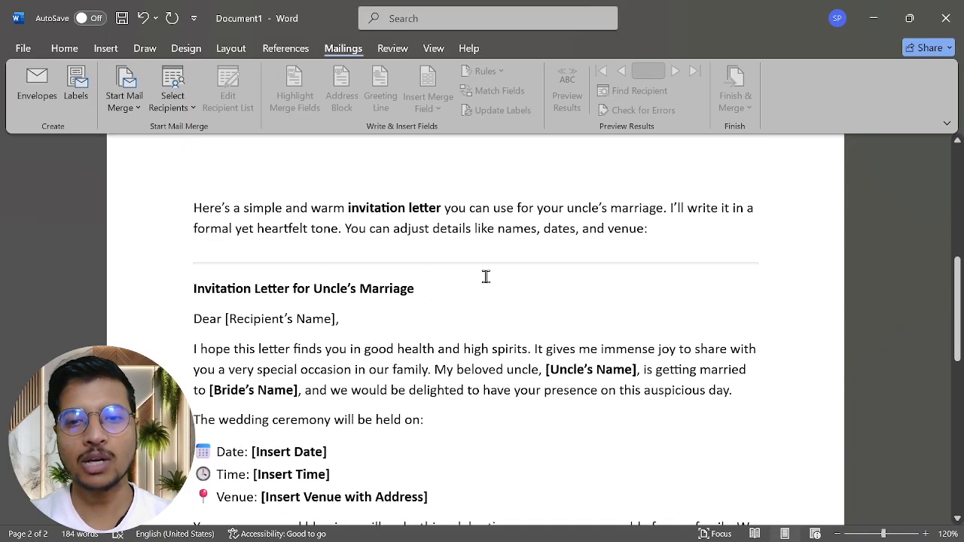
left_click_drag(502, 265, 502, 267)
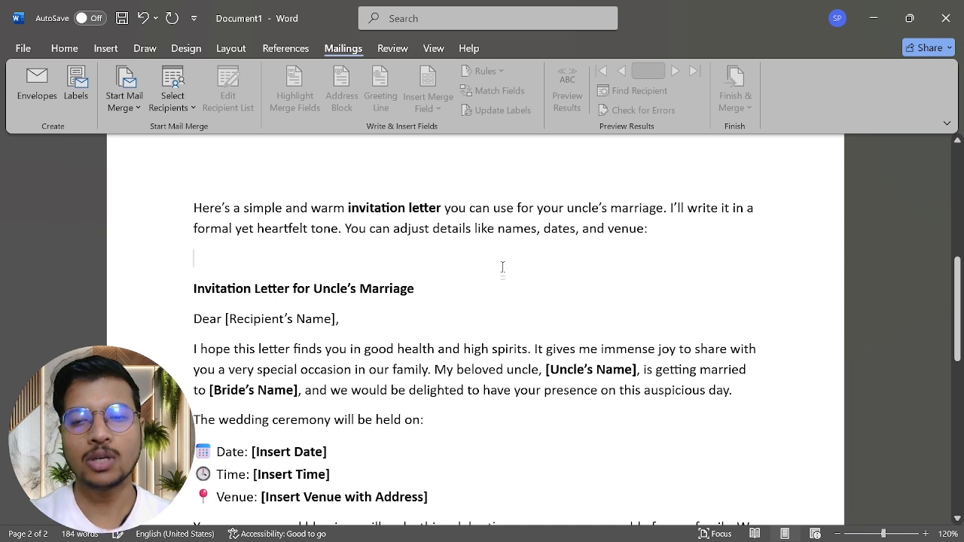
left_click_drag(656, 225, 136, 220)
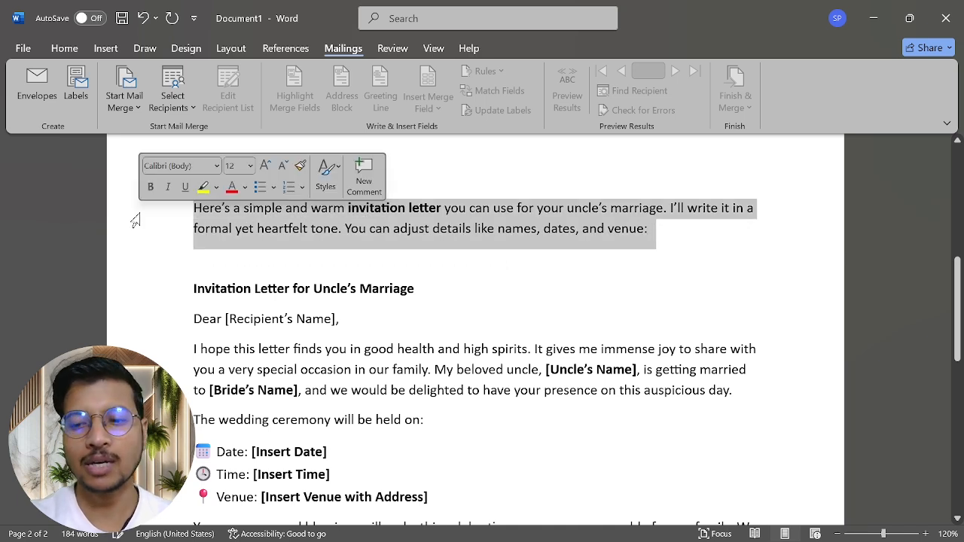
key("BackSpace")
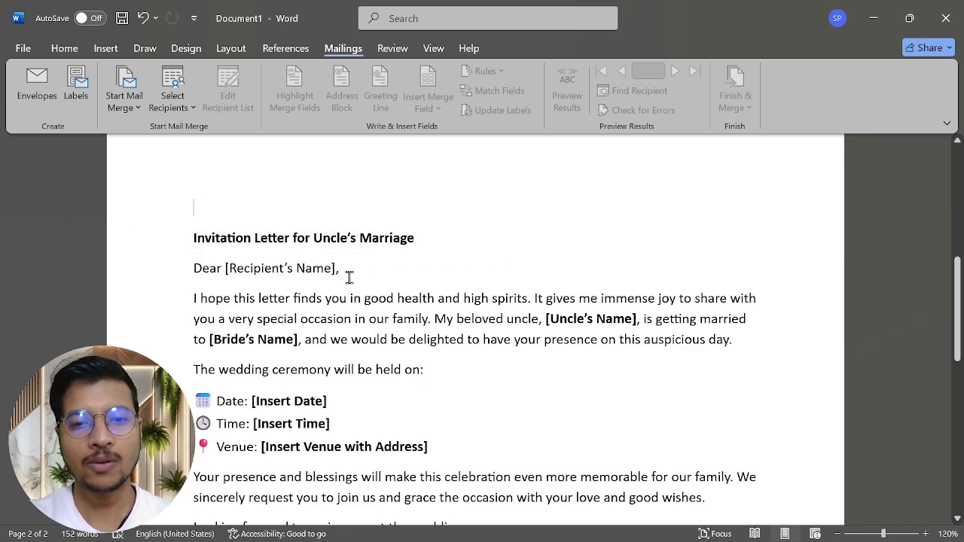
Step: Delete the trailing formal-or-casual question and divider line at the letter's end
scroll(357, 294, "down", 3)
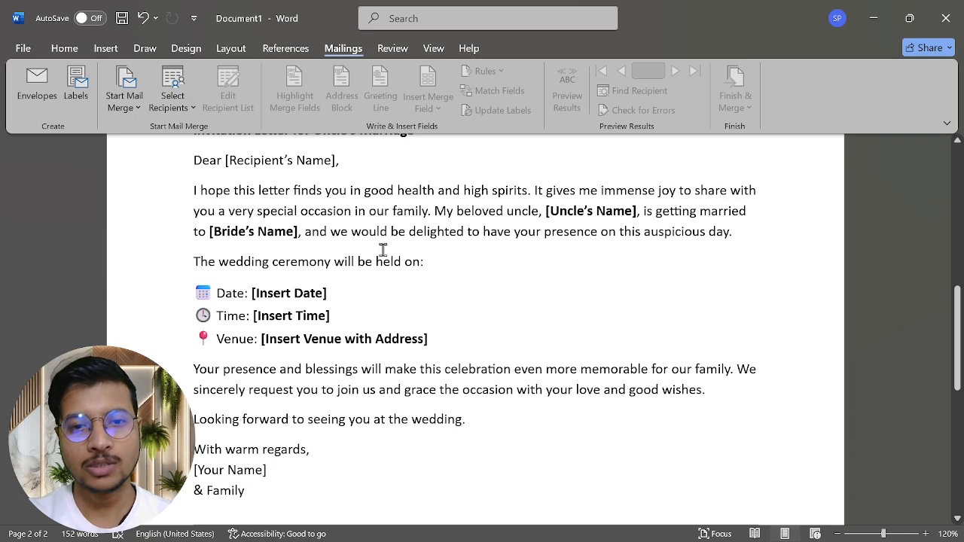
scroll(433, 410, "down", 3)
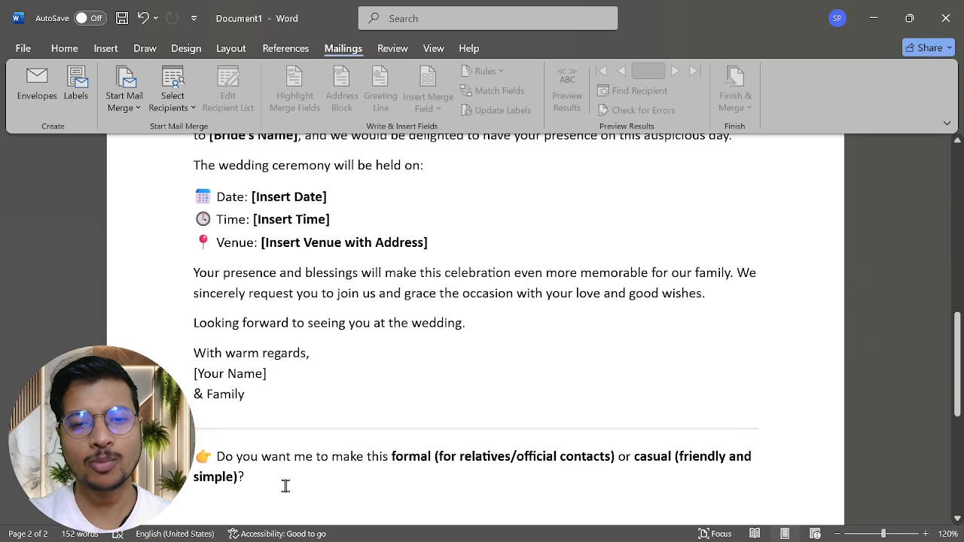
left_click_drag(267, 490, 222, 433)
key("BackSpace")
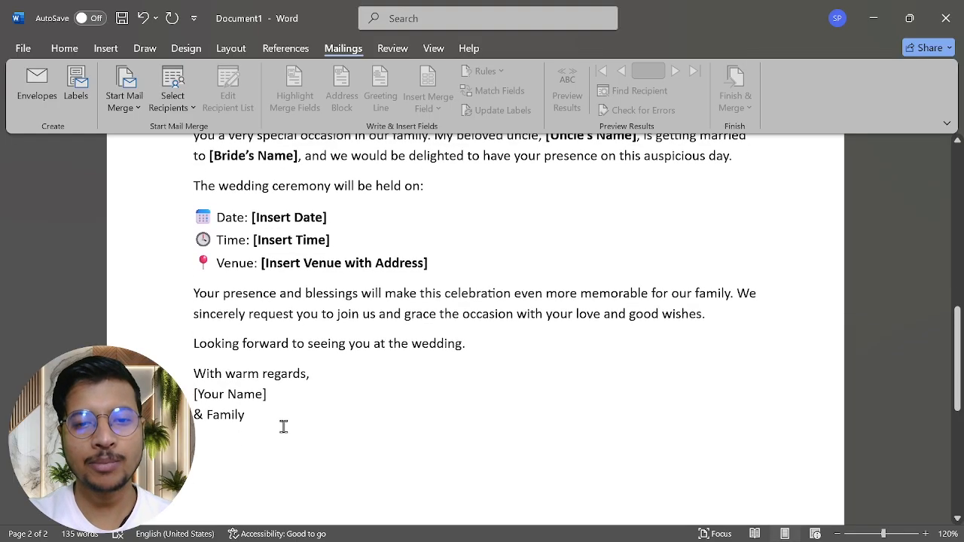
Step: Replace the [Your Name] signature placeholder with the sender's name followed by Sir
key("BackSpace")
key("BackSpace")
key("BackSpace")
key("BackSpace")
key("BackSpace")
key("BackSpace")
key("BackSpace")
key("BackSpace")
key("BackSpace")
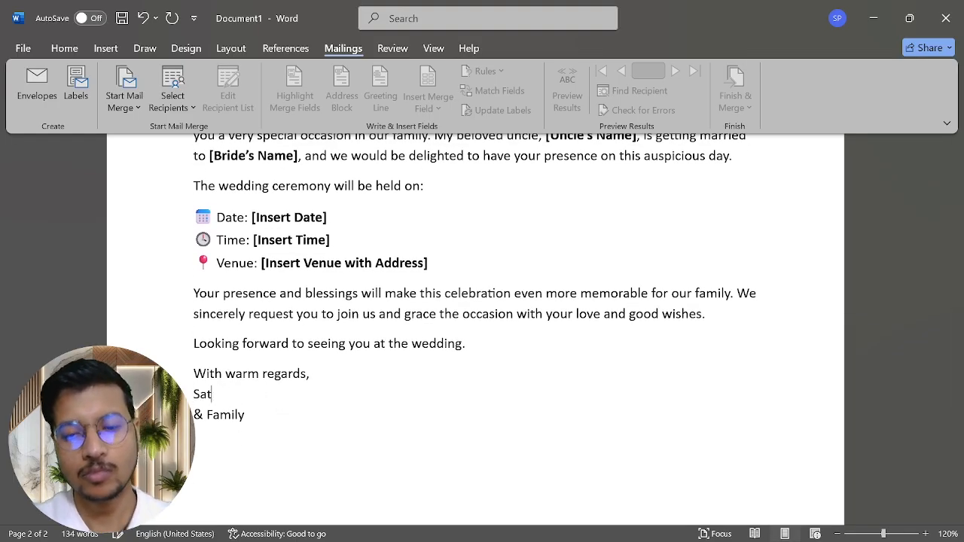
type("Satish ")
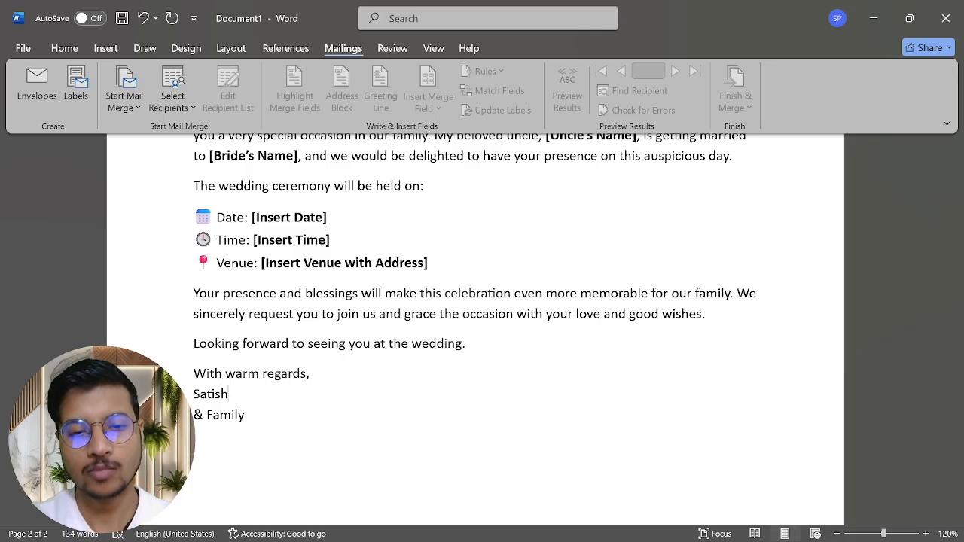
type("Sie")
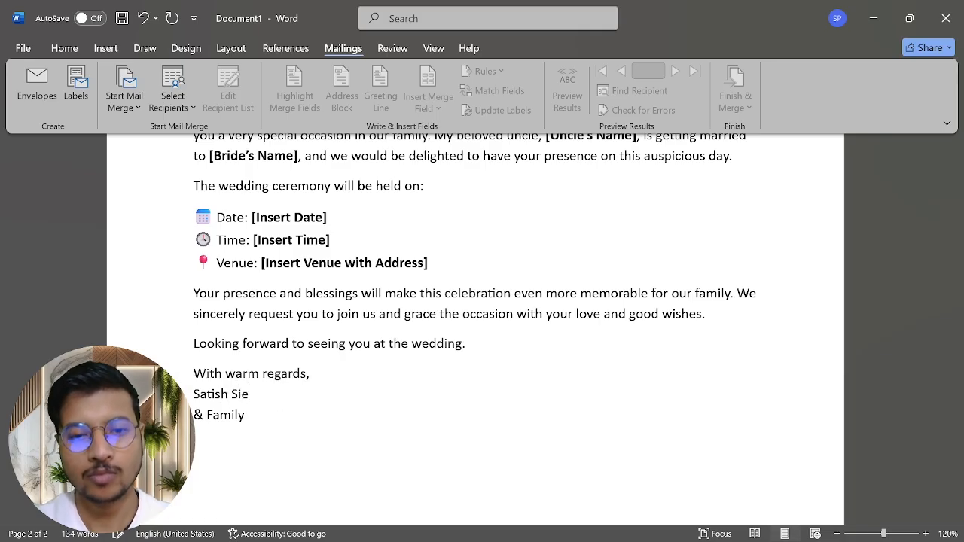
scroll(482, 331, "up", 2)
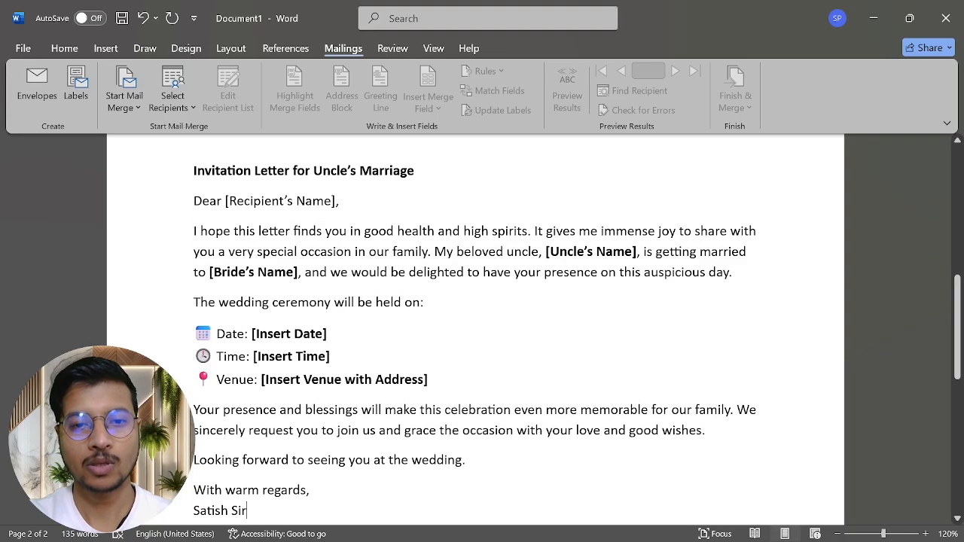
scroll(333, 486, "up", 1)
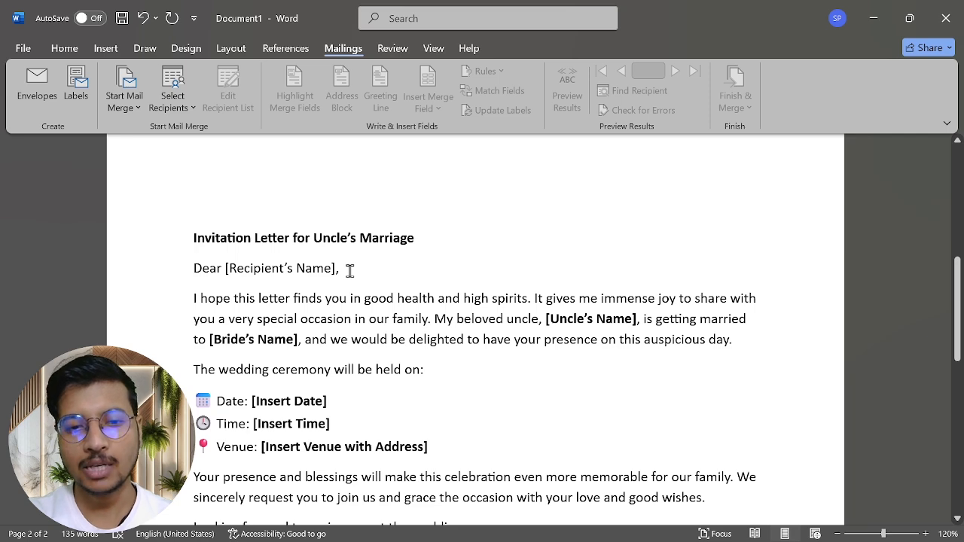
scroll(350, 272, "down", 2)
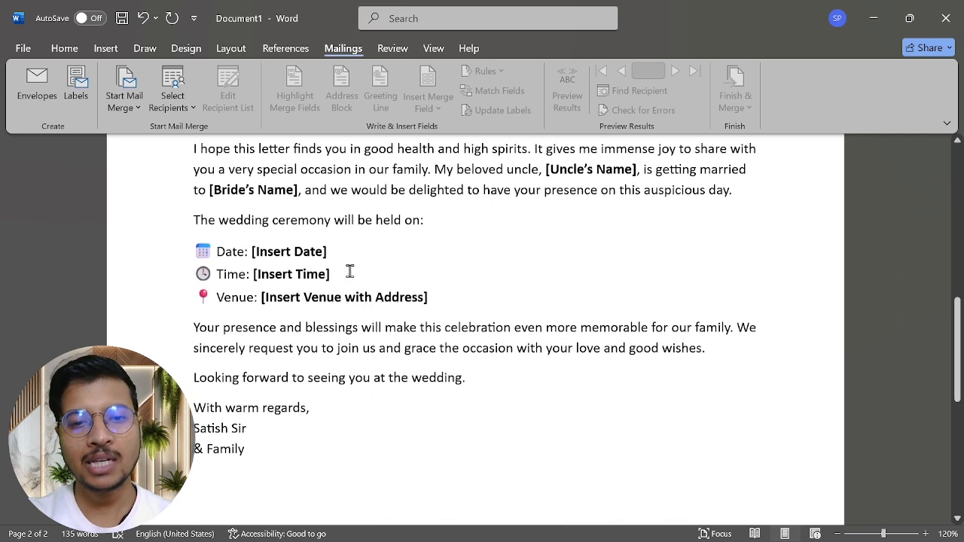
scroll(349, 271, "up", 2)
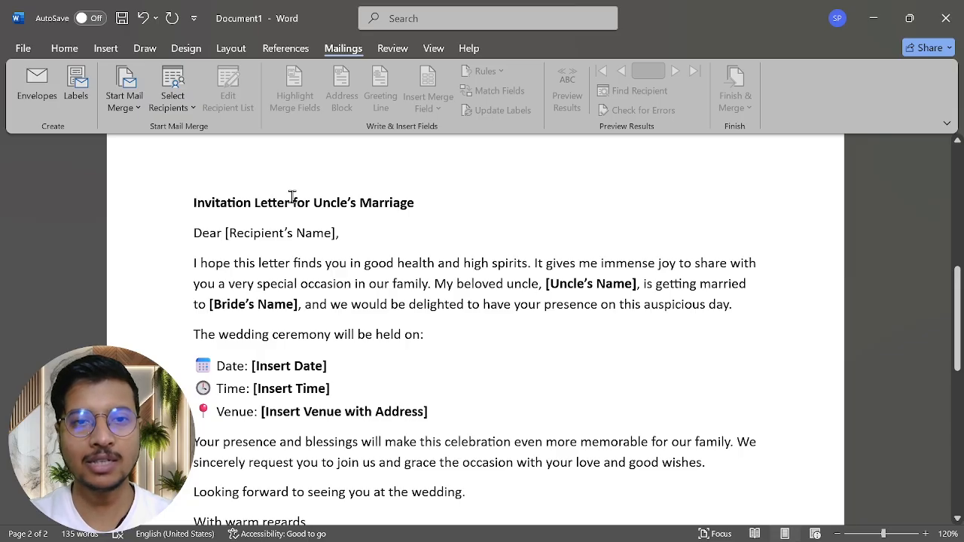
Step: Start a new recipient list with Select Recipients > Type a New List
left_click(189, 110)
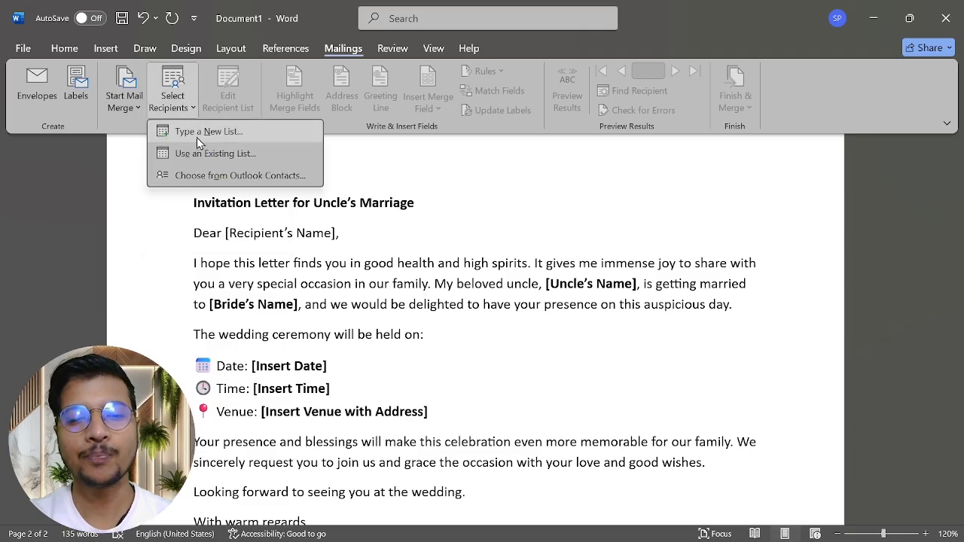
left_click(261, 142)
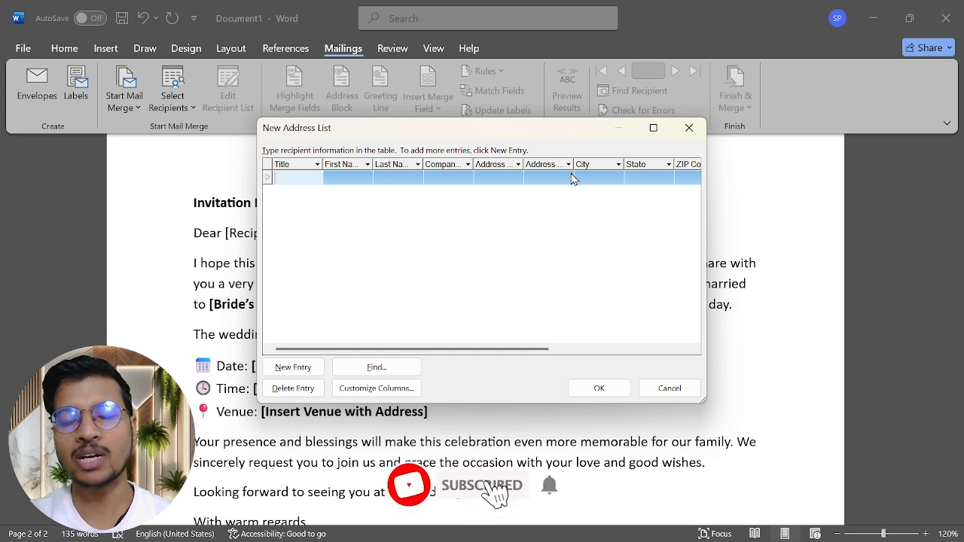
Step: Remove the Title, Company Name and Address Line 2 columns from the recipient list
left_click(384, 391)
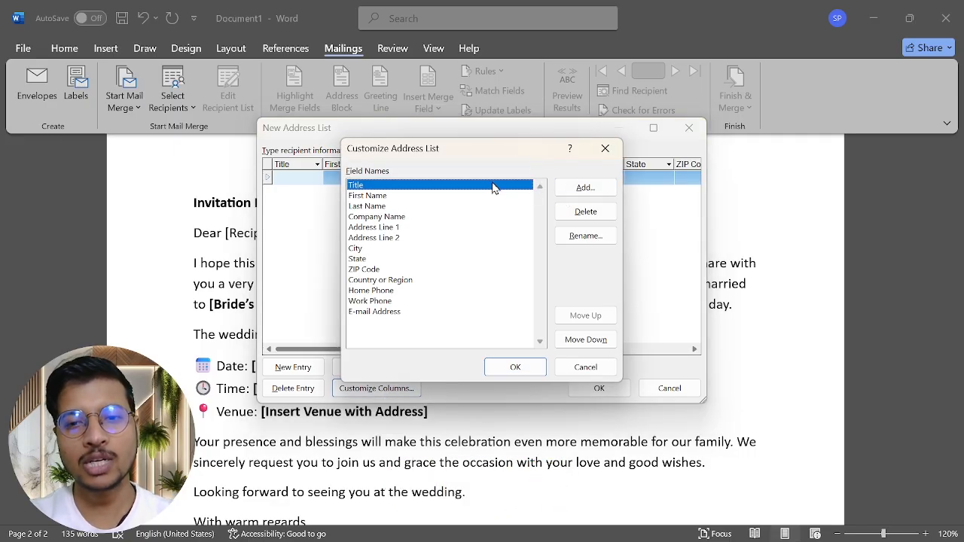
left_click(585, 212)
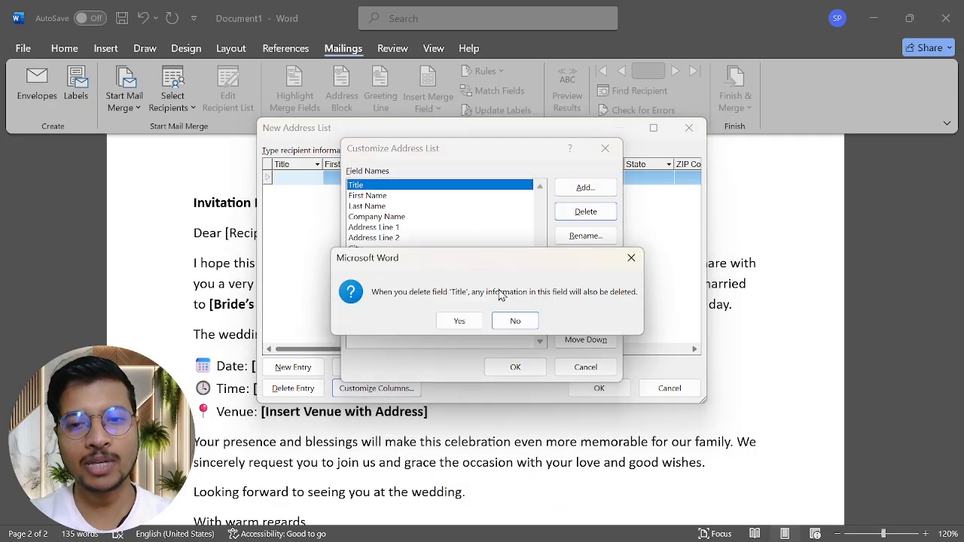
left_click(459, 320)
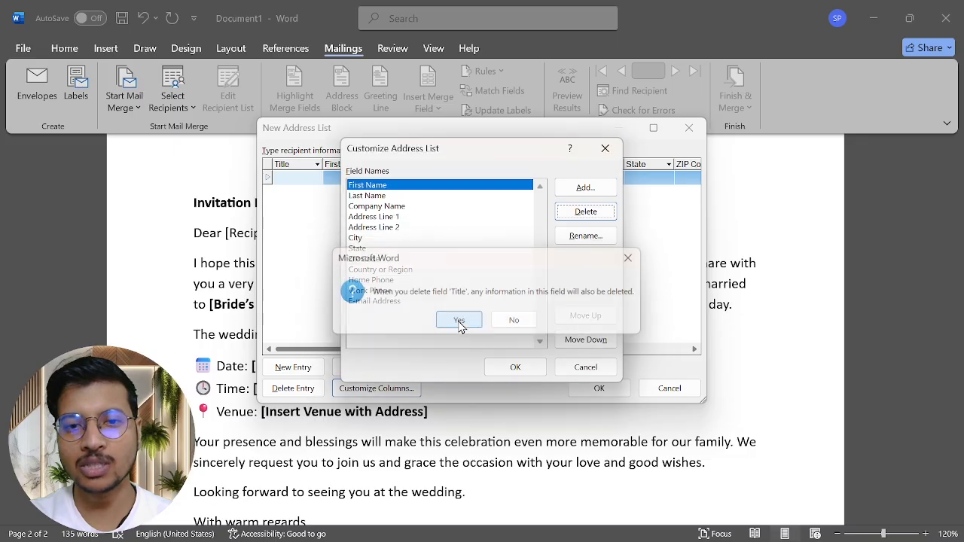
left_click(407, 206)
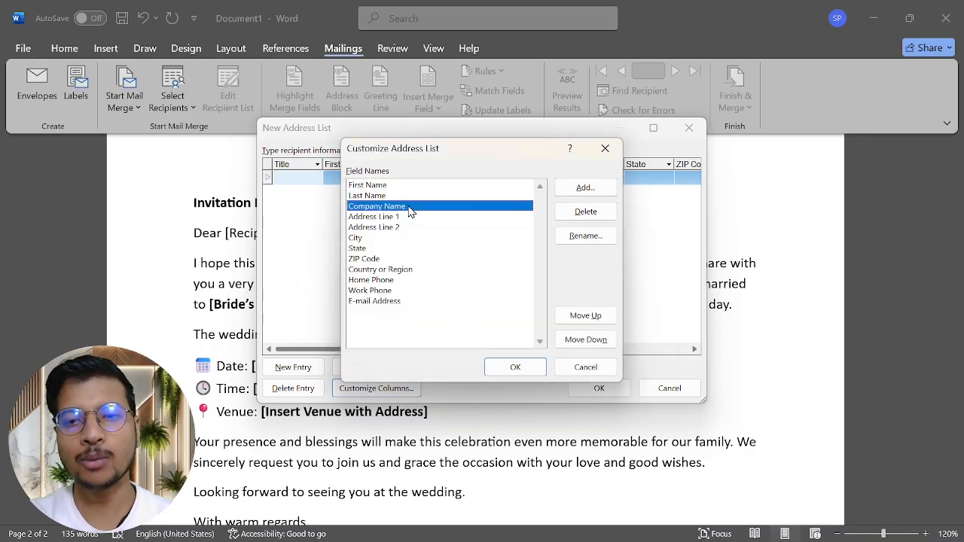
left_click(585, 212)
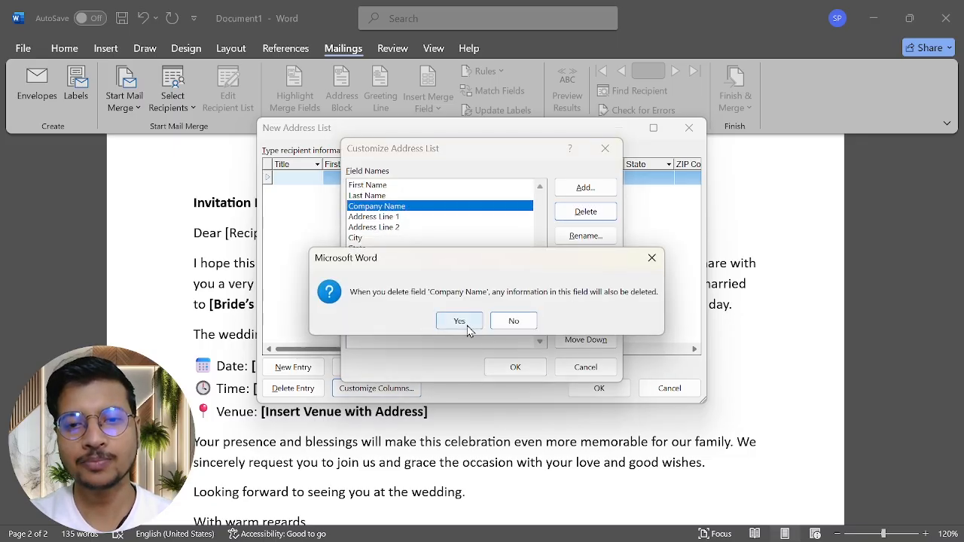
left_click(468, 328)
left_click(412, 208)
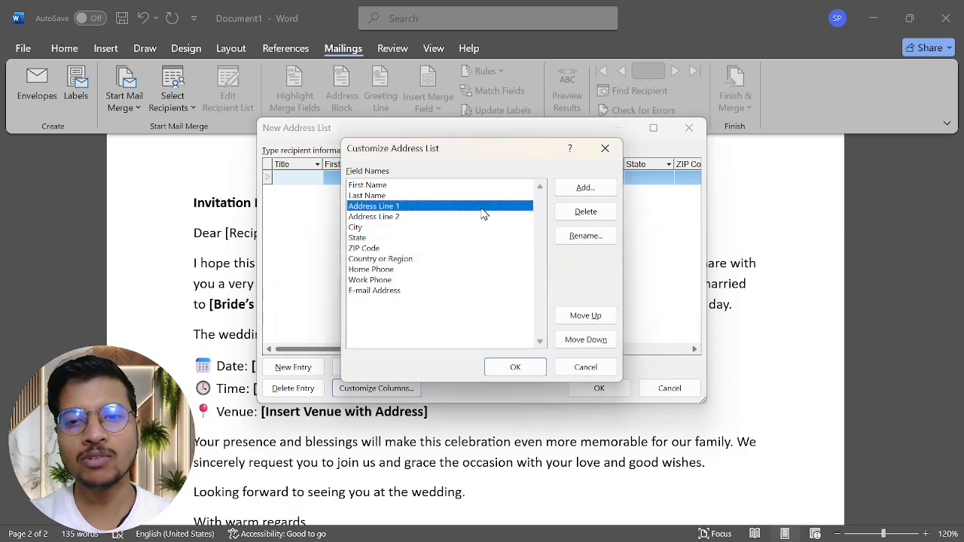
left_click(435, 217)
left_click(594, 215)
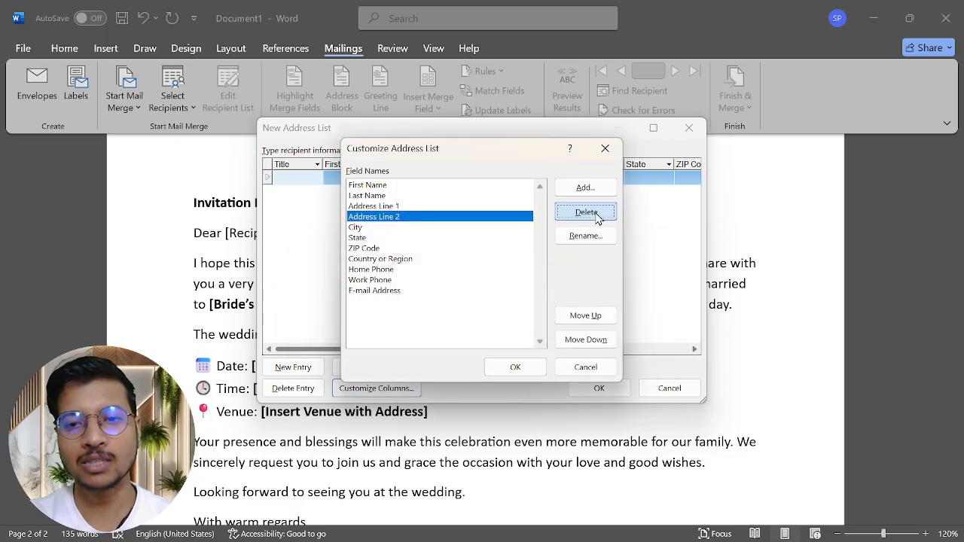
left_click(458, 321)
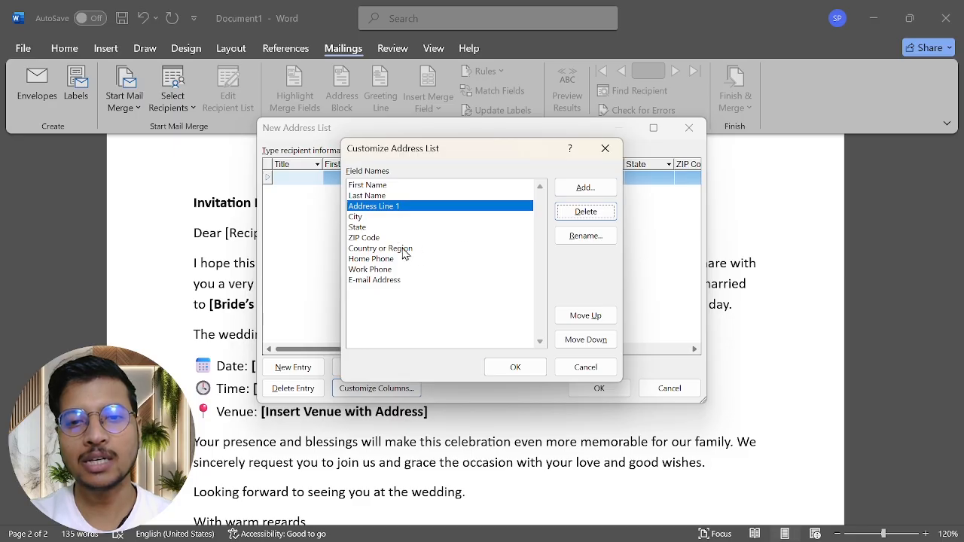
Step: Remove the Work Phone column, keep Country or Region, and apply the trimmed columns
left_click(407, 248)
left_click(585, 213)
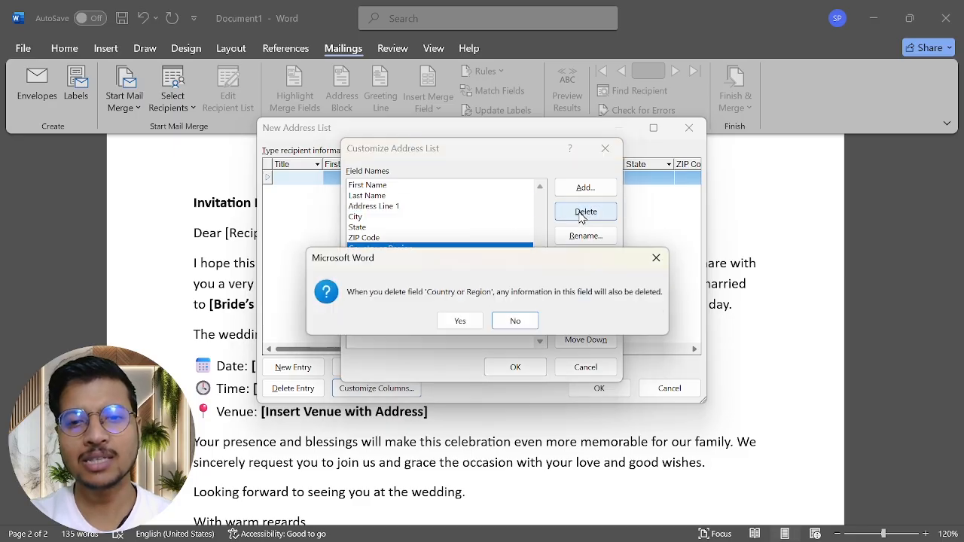
left_click(517, 320)
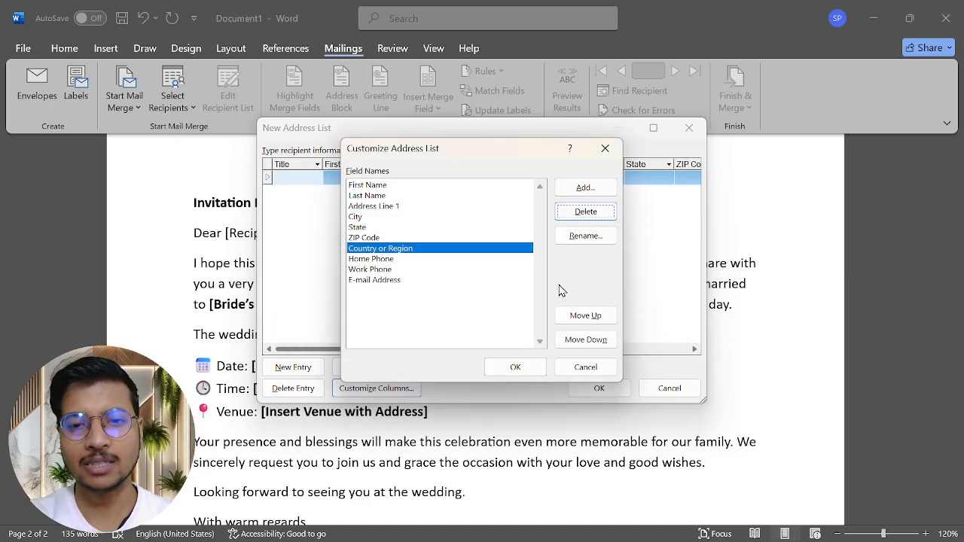
left_click(383, 260)
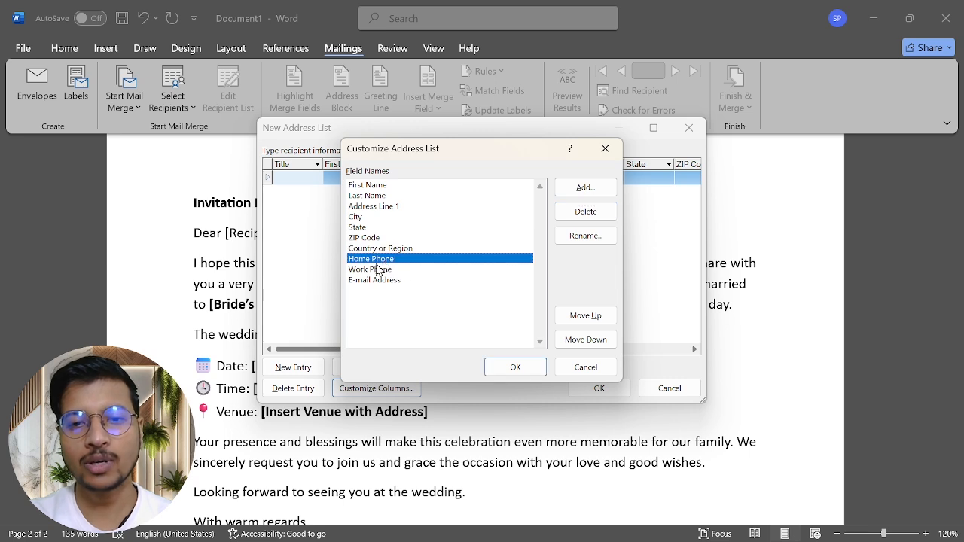
left_click(381, 270)
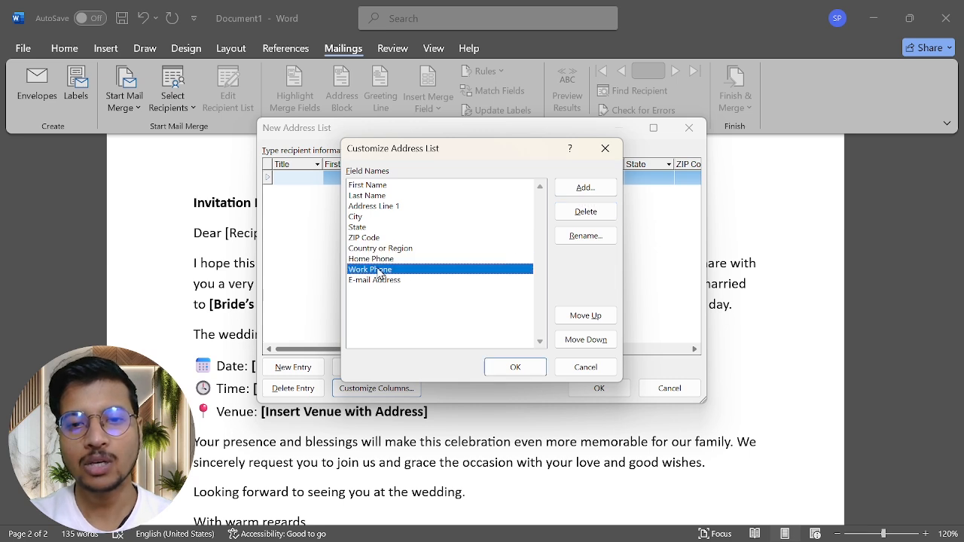
left_click(585, 213)
left_click(460, 320)
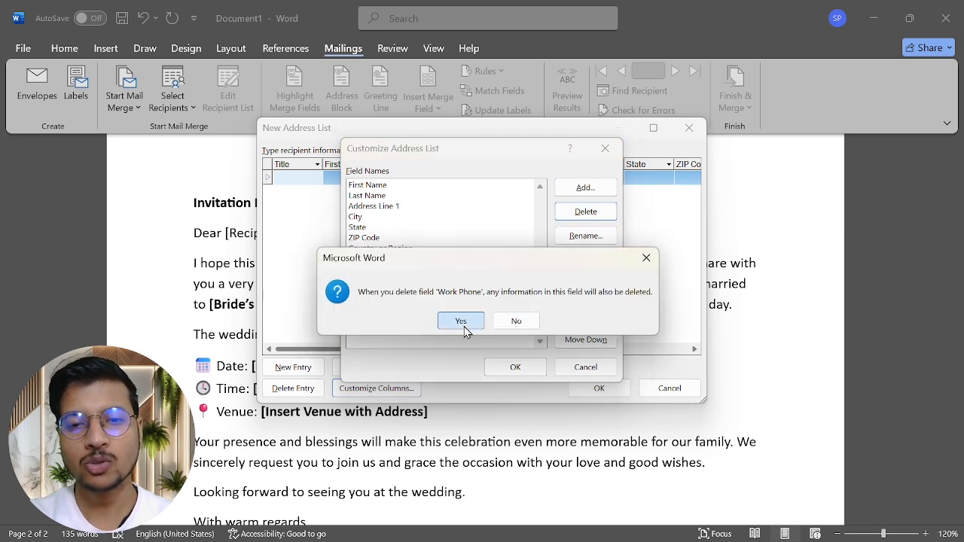
left_click(384, 270)
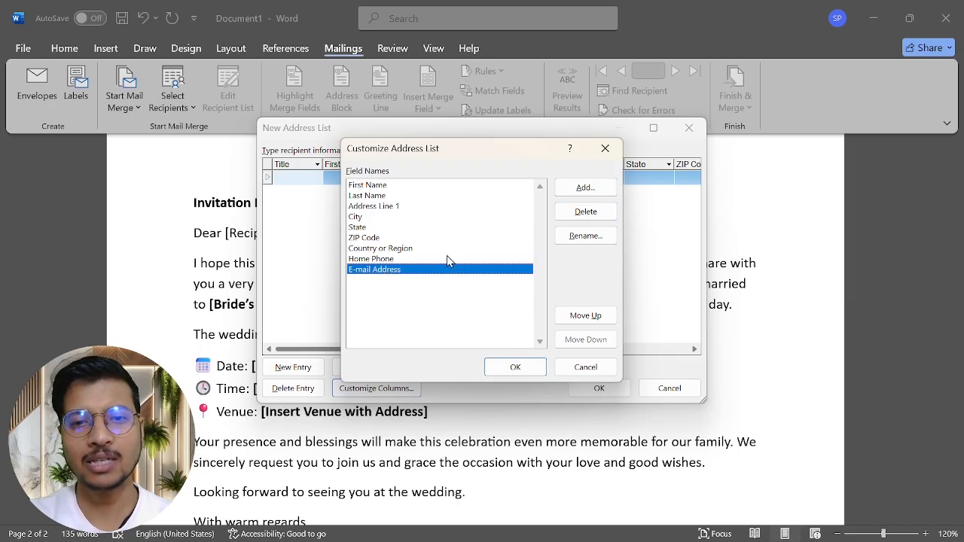
left_click(515, 367)
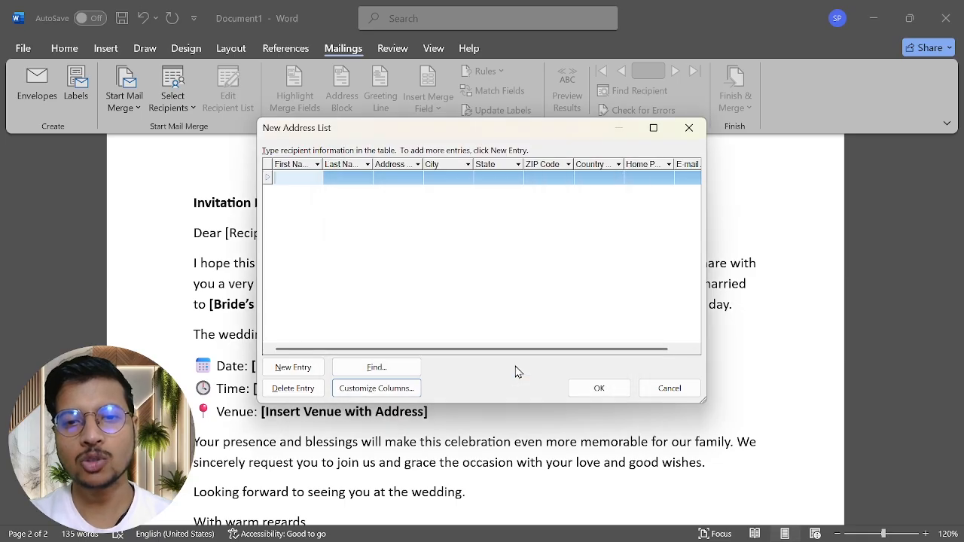
Step: Enter the first recipient's first name, last name, street address and city
left_click(296, 180)
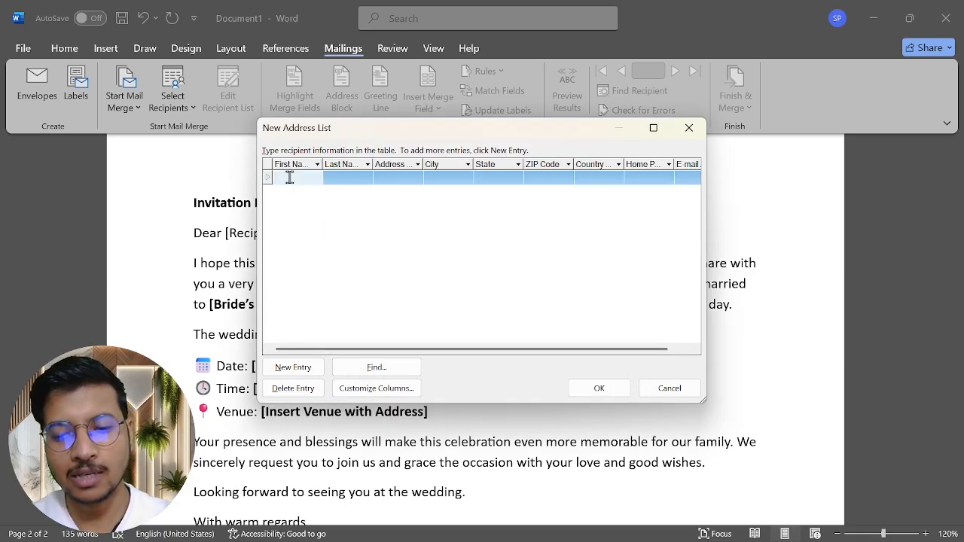
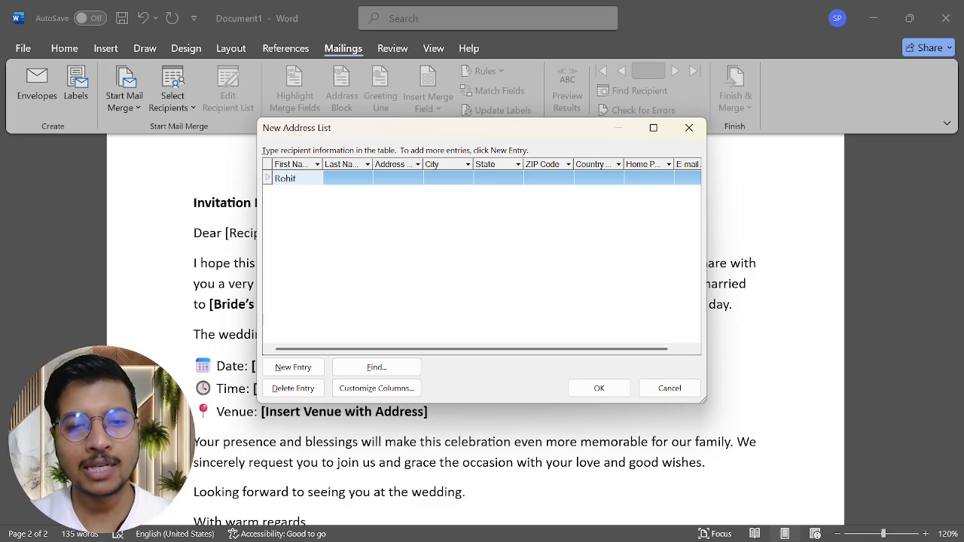
key("Tab")
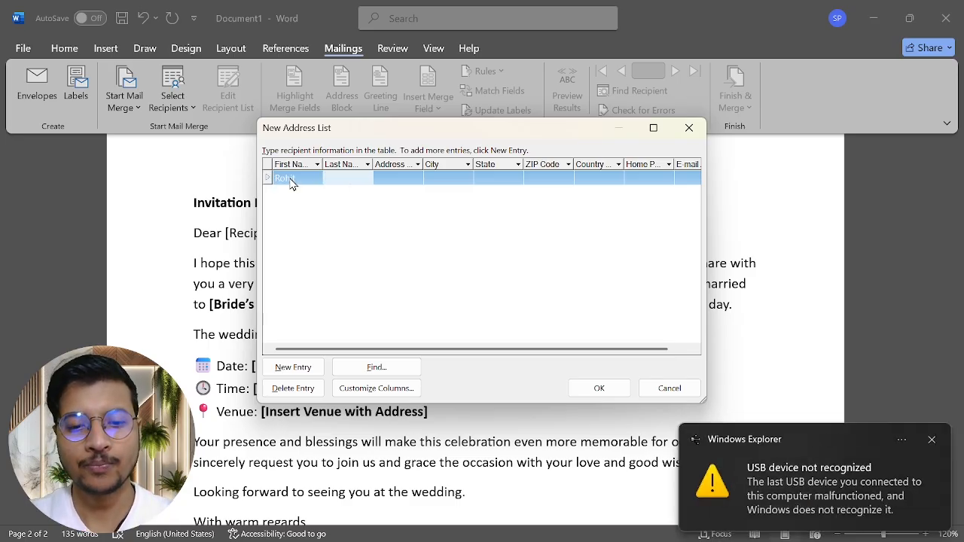
left_click(931, 439)
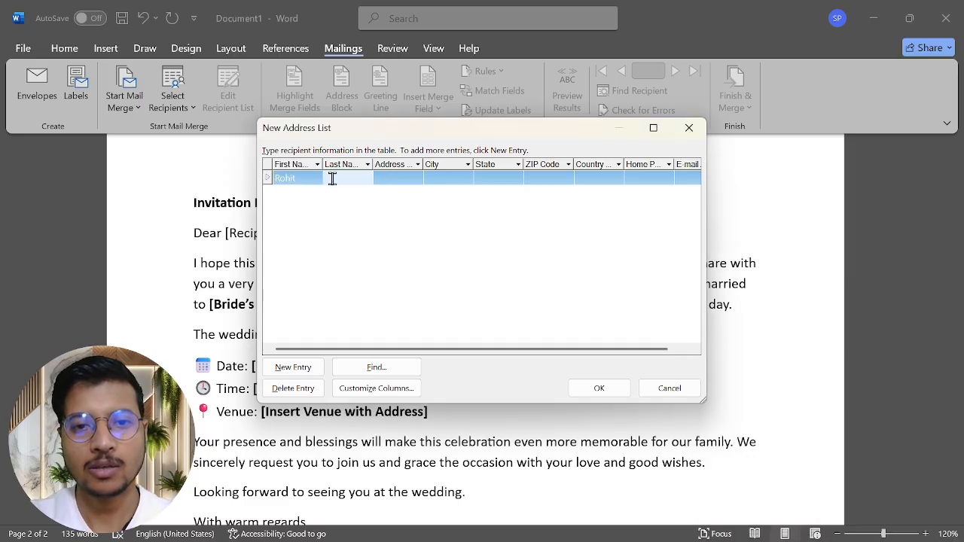
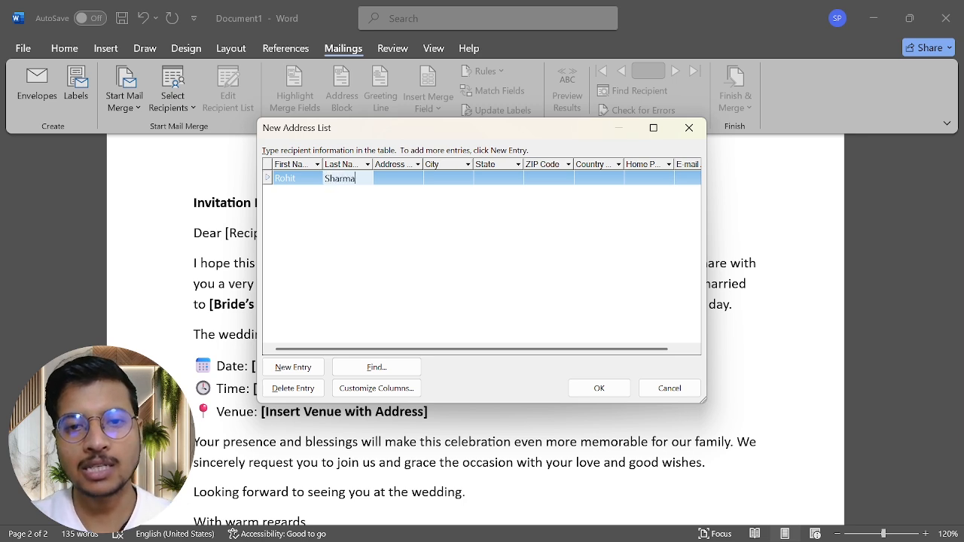
key("Tab")
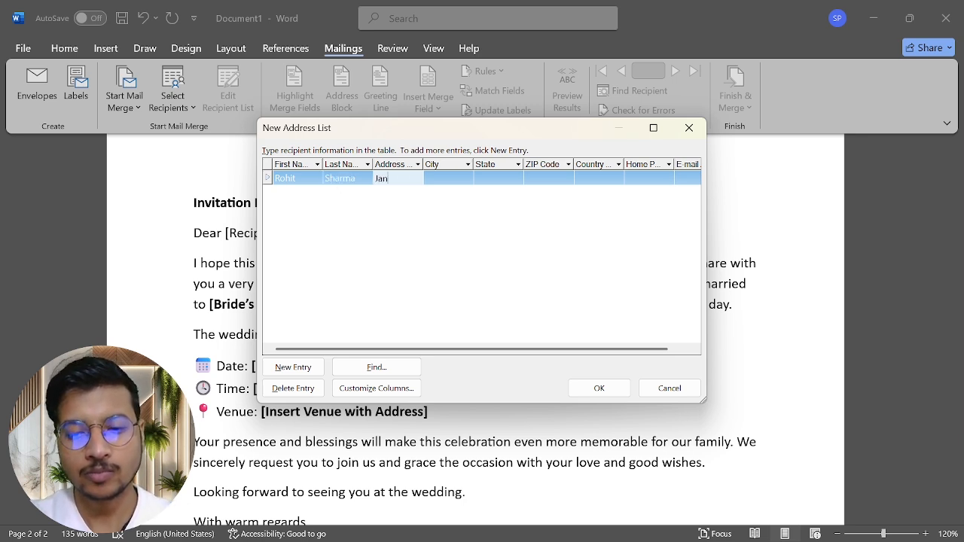
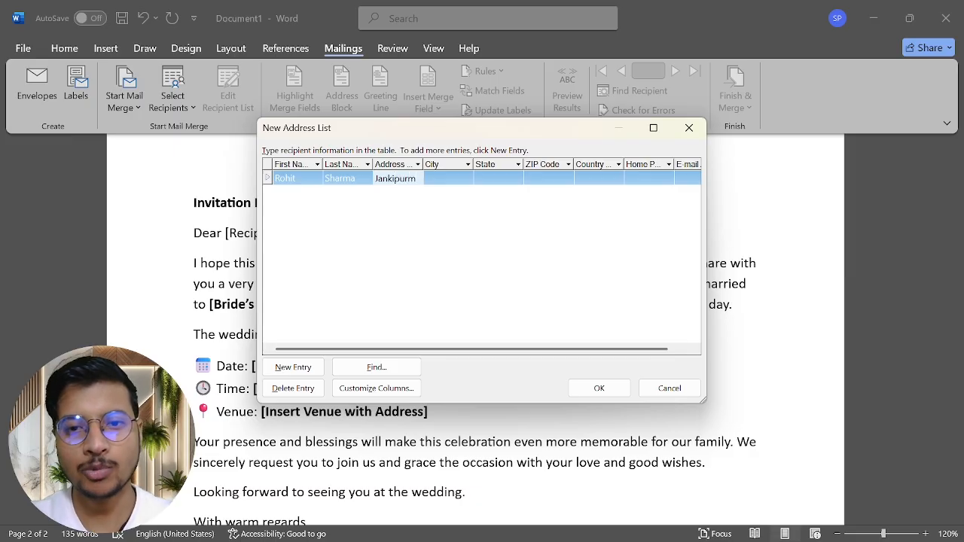
key("Tab")
type("L")
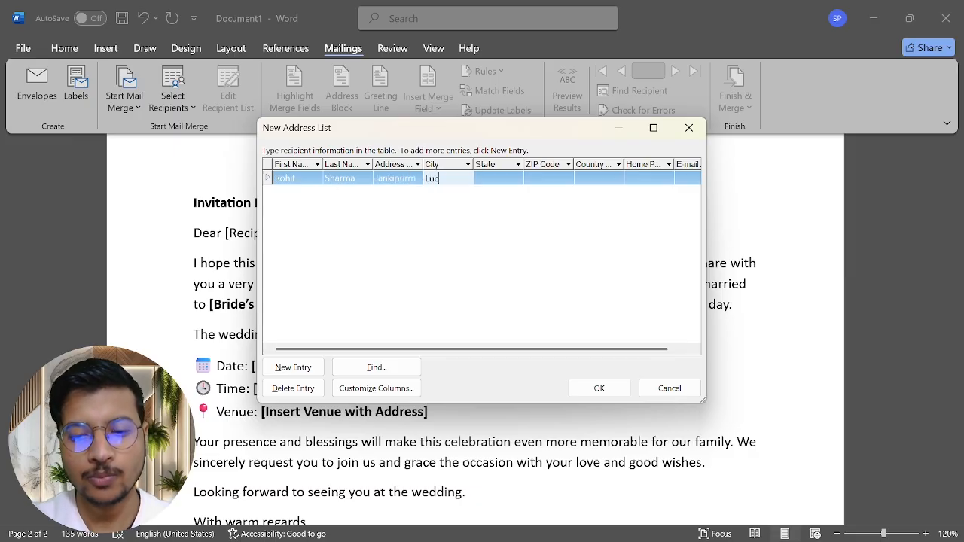
type("ucknow")
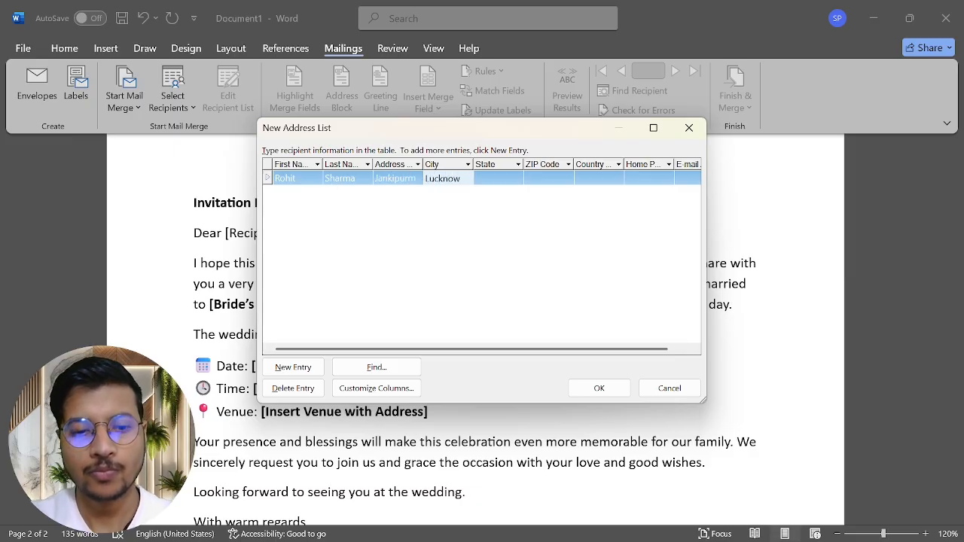
key("Tab")
Step: Fill in the recipient's state, ZIP code, country, home phone and e-mail, then add a new row
type("Utt")
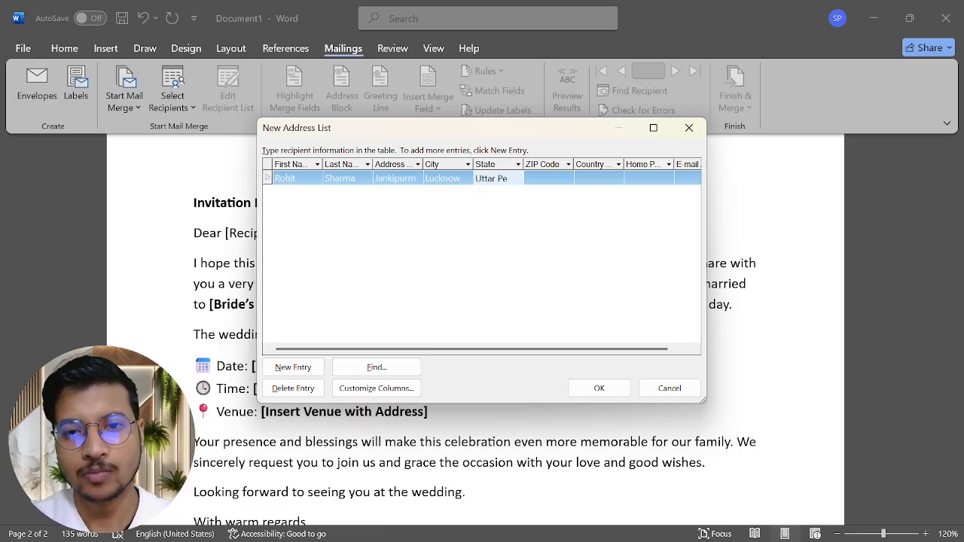
type("ar Pra")
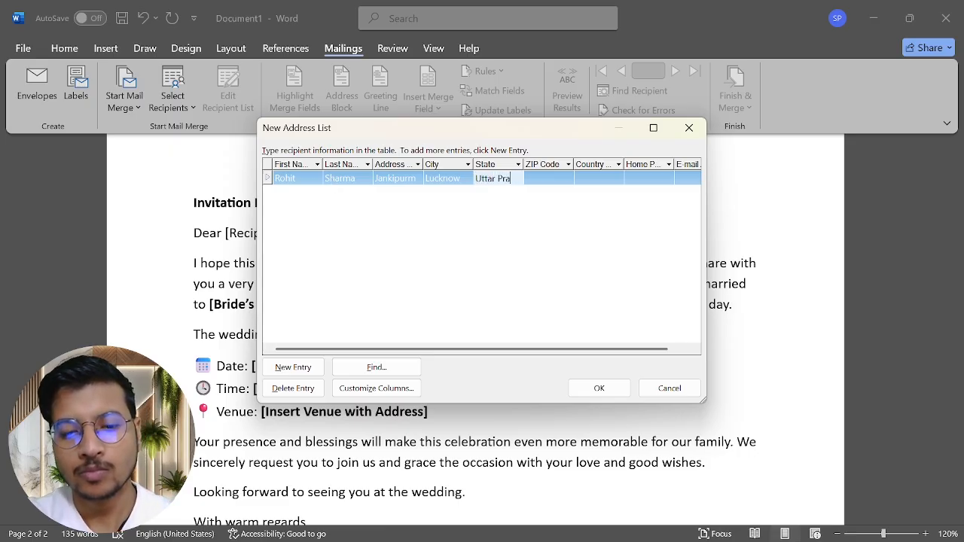
type("desh")
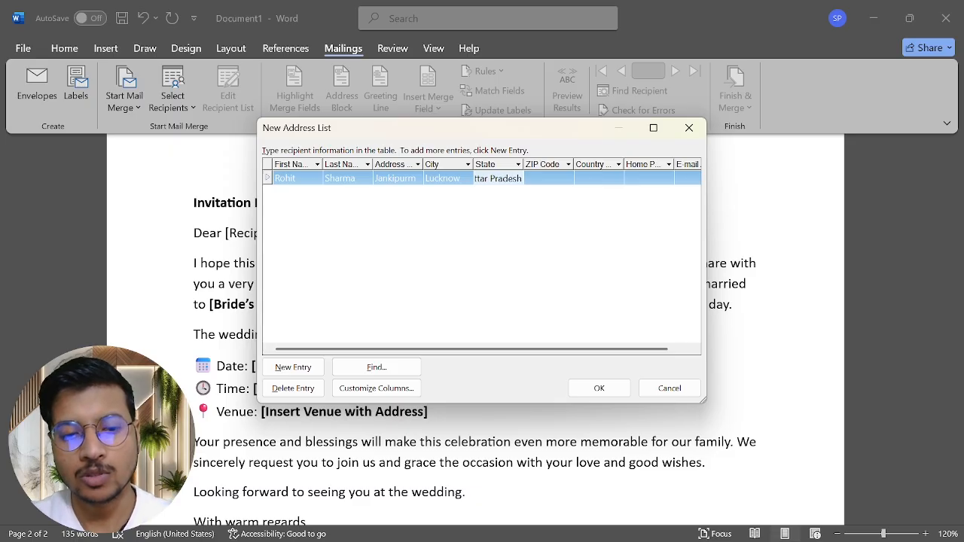
key("Tab")
type("226022")
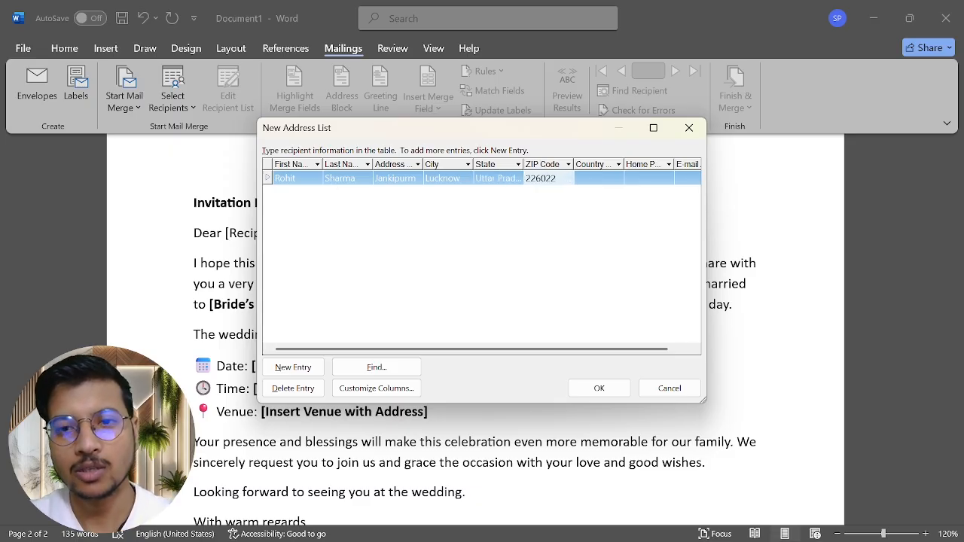
key("Tab")
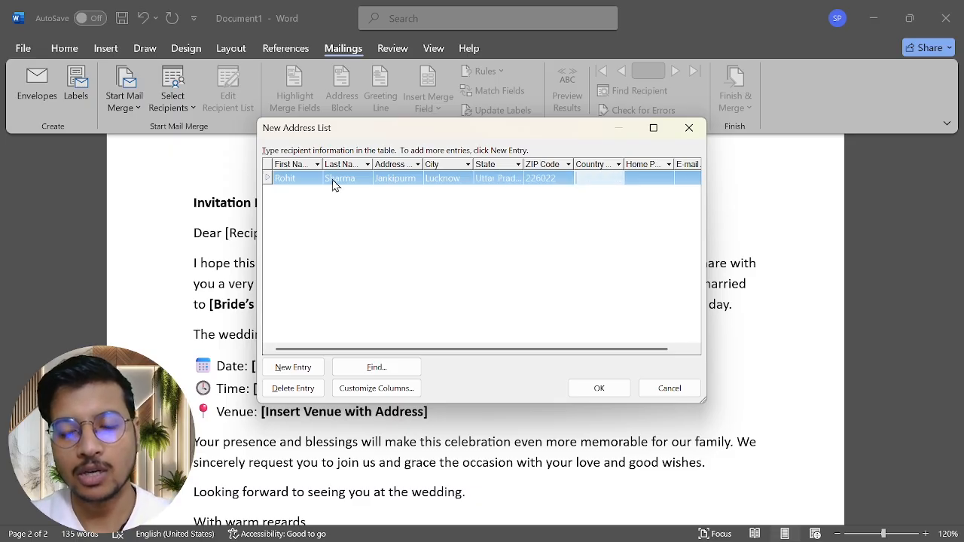
type("India")
key("Tab")
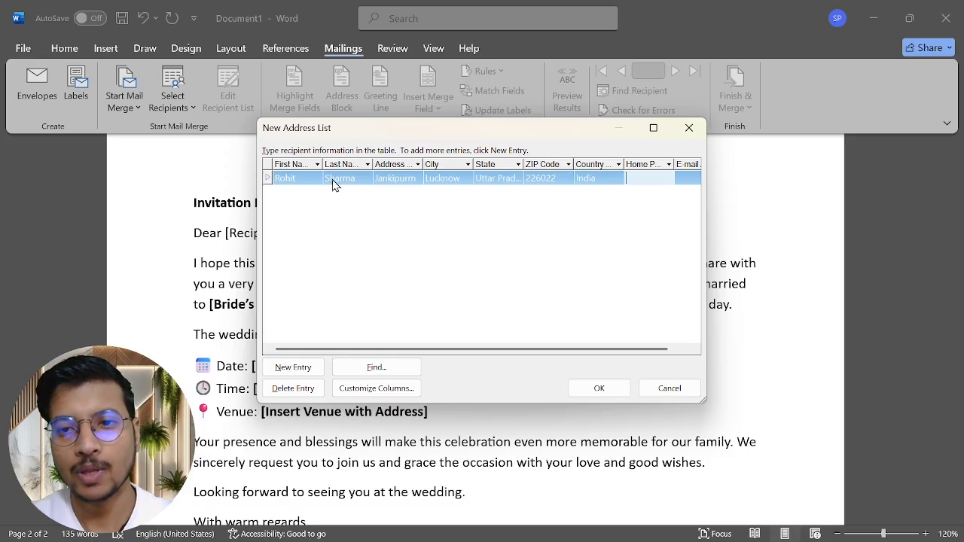
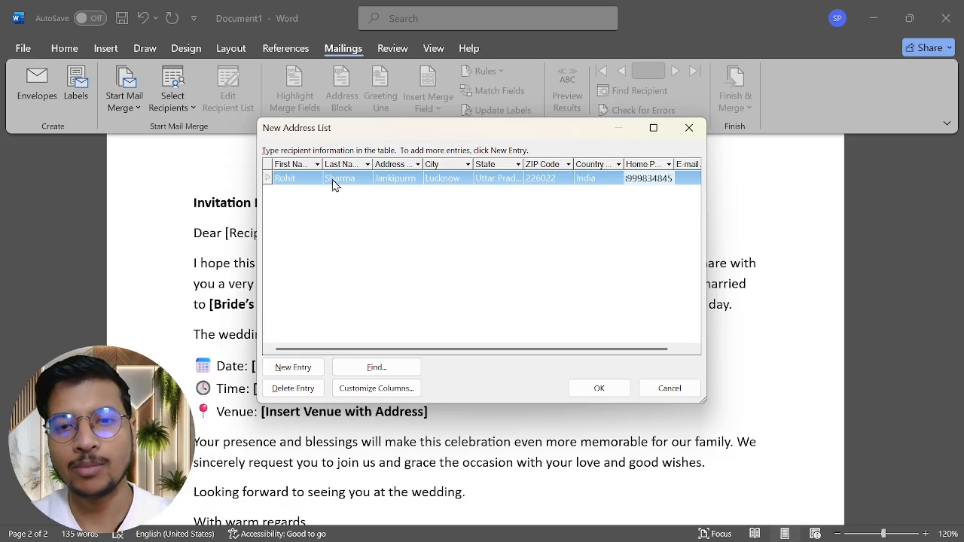
key("Tab")
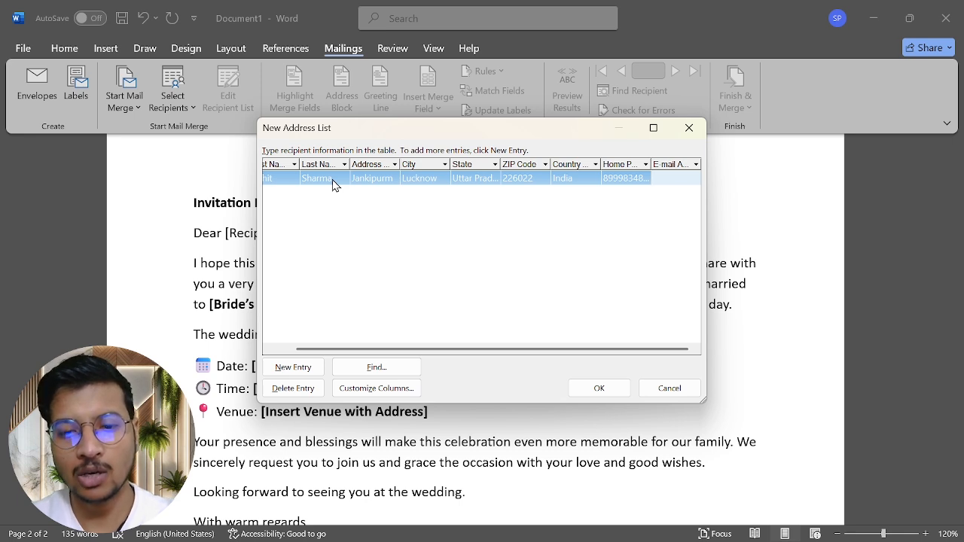
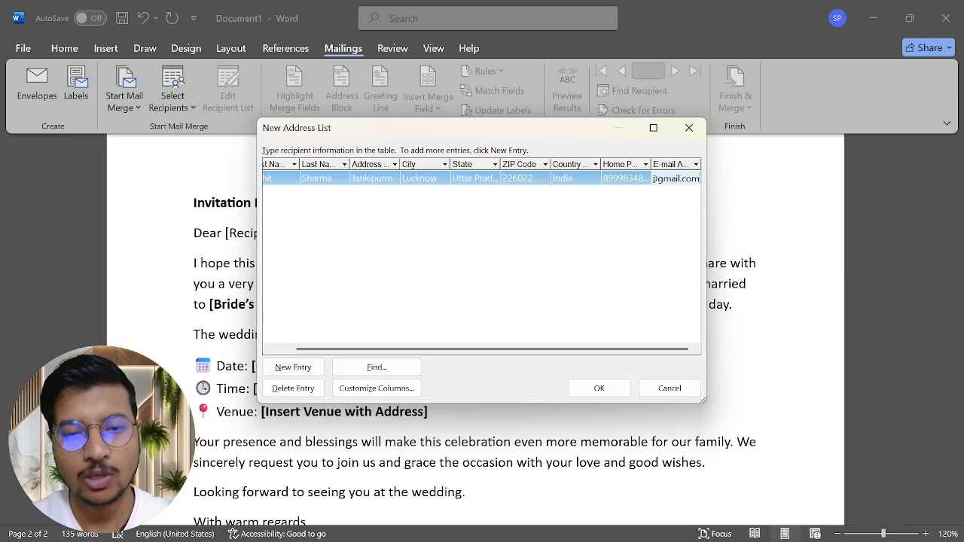
key("Tab")
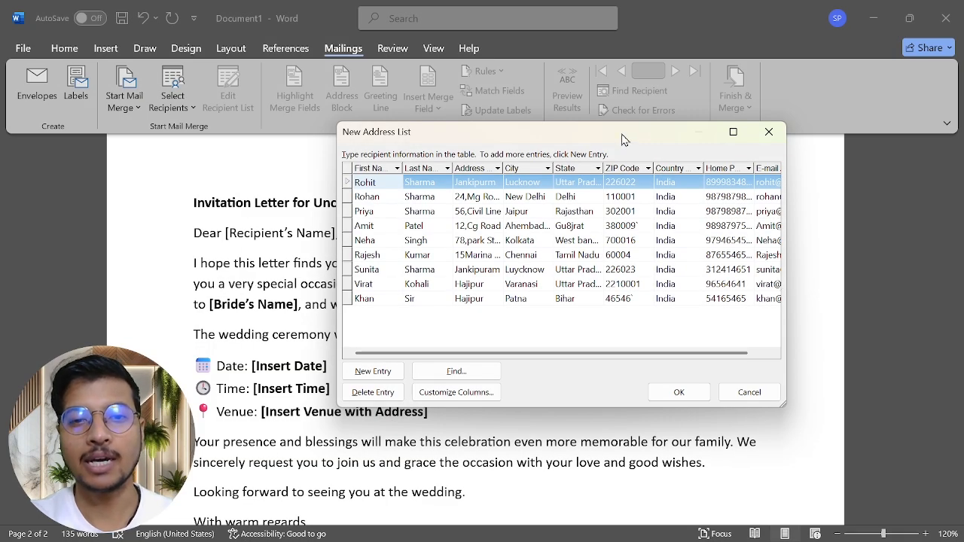
Step: Review the nine recipient entries and confirm the list to save it
left_click_drag(621, 133, 543, 104)
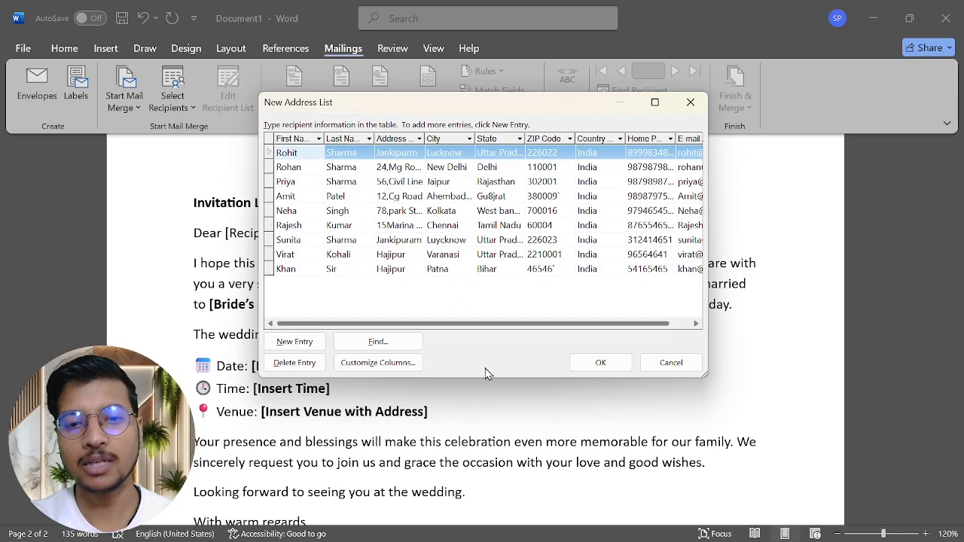
left_click(600, 363)
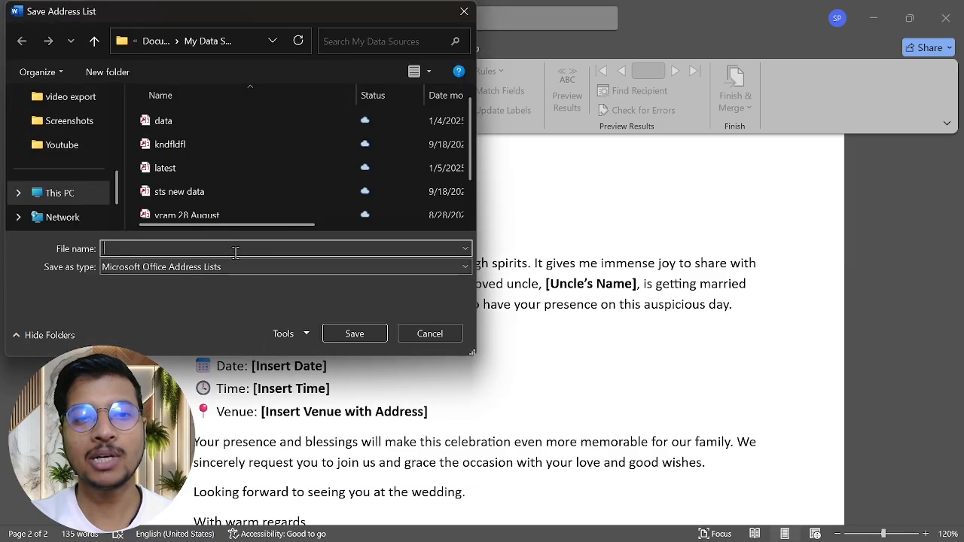
Step: Save the recipient list as the address list file 'VajraVidya Pariwar'
left_click(155, 248)
type("Vaj")
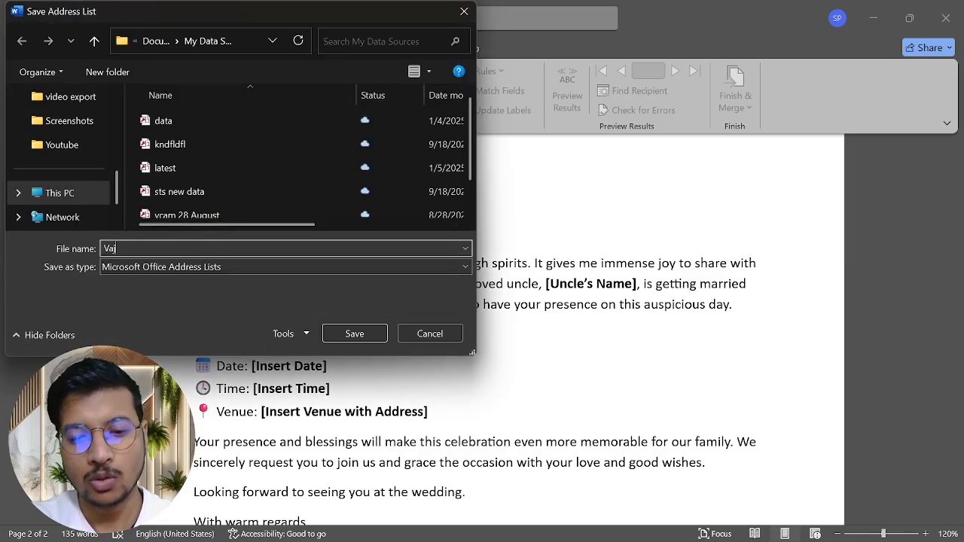
type("raVidya")
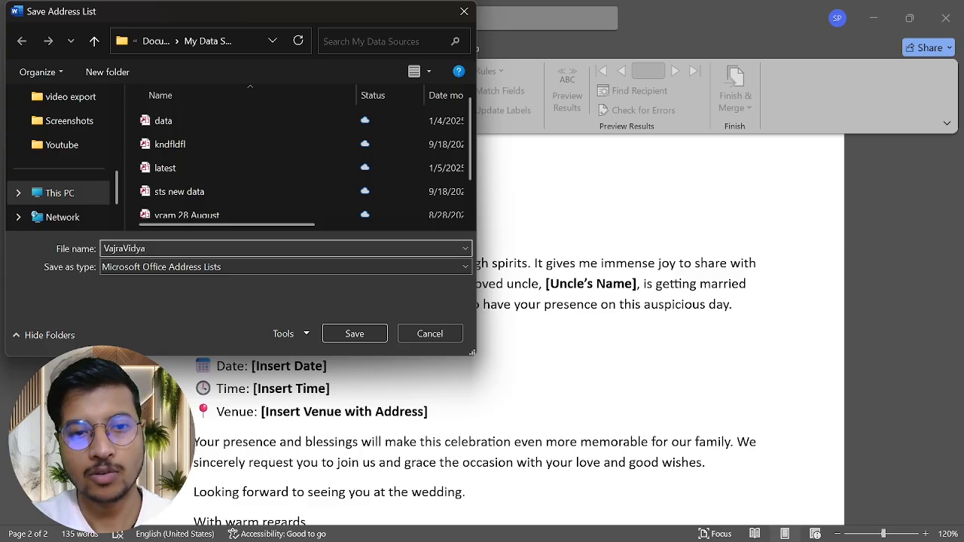
type(" Pari")
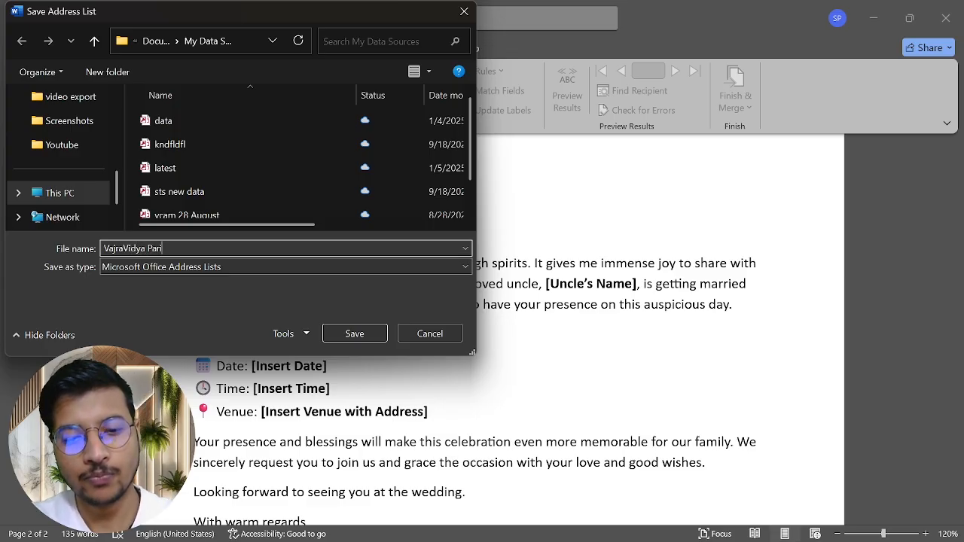
type("war")
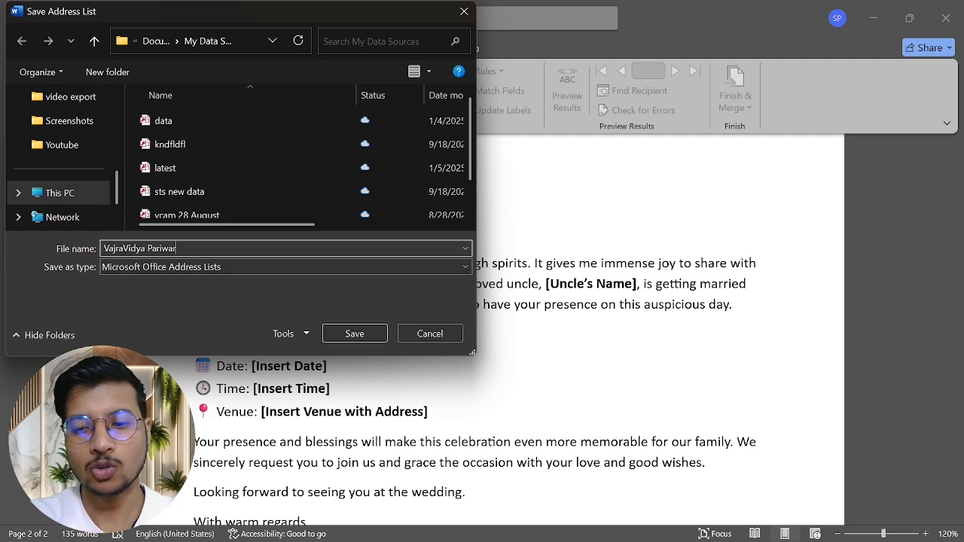
key("Return")
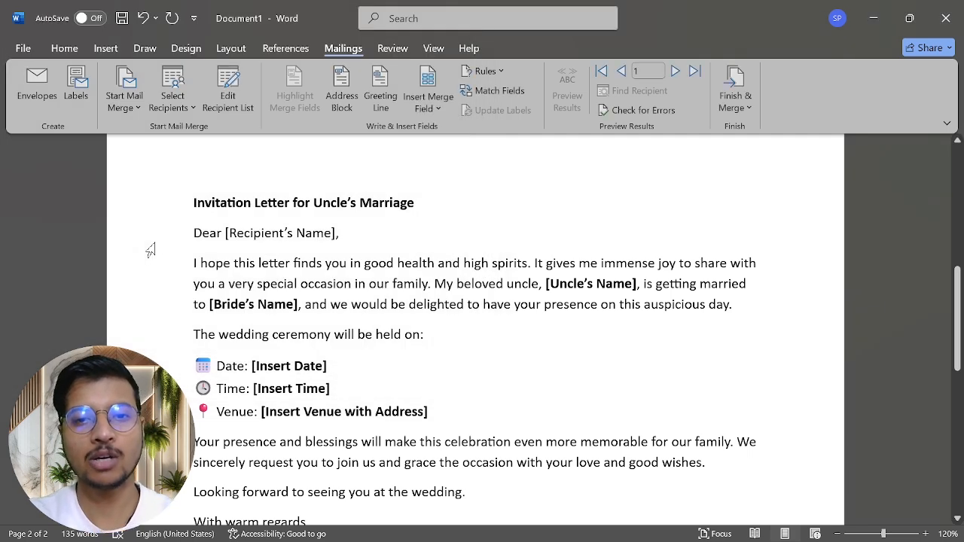
Step: Replace the 'Dear [Recipient's Name],' placeholder line under the title with a blank line
left_click(348, 237)
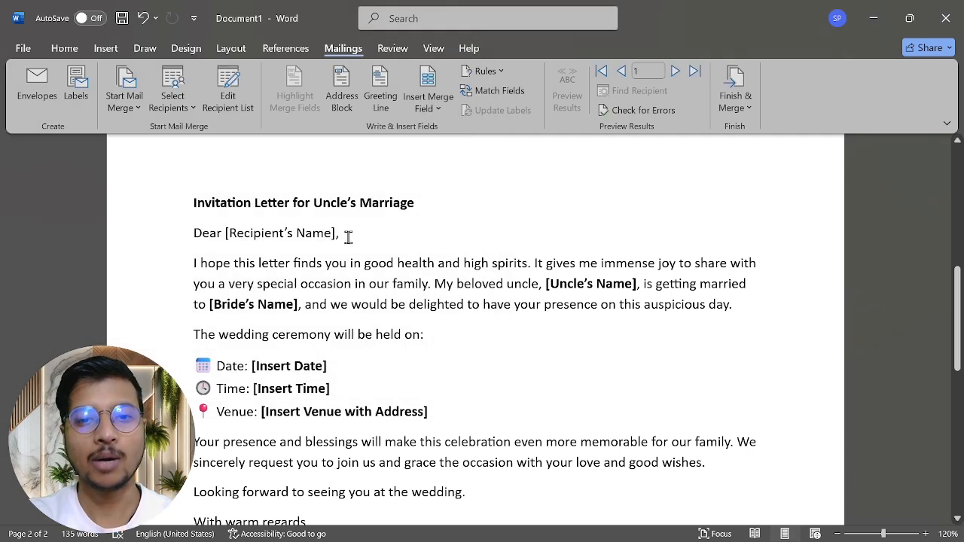
left_click_drag(348, 236, 192, 238)
key("BackSpace")
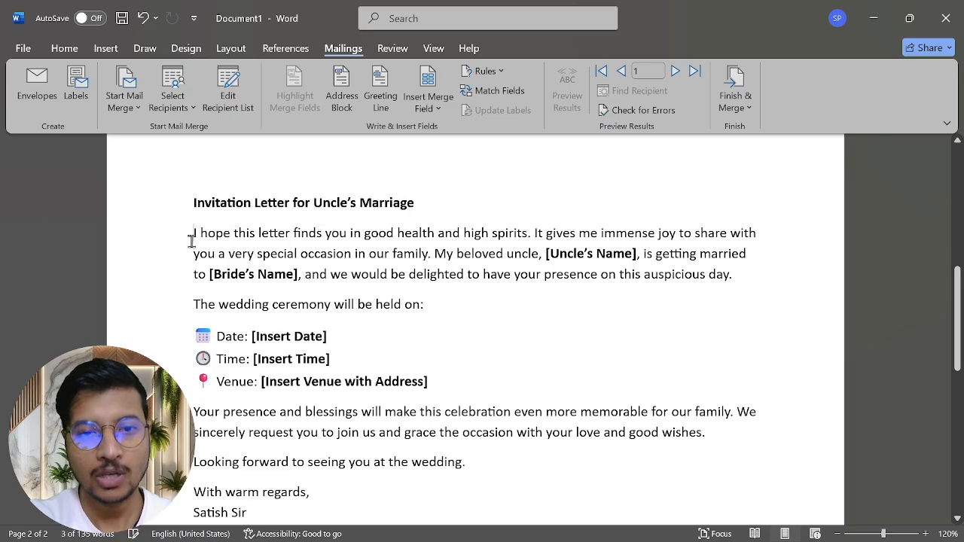
key("Return")
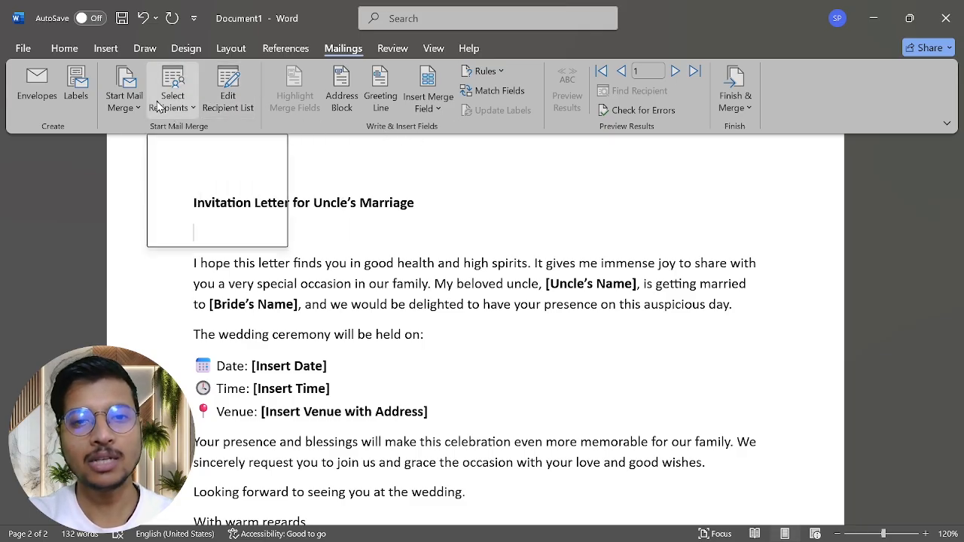
left_click(230, 113)
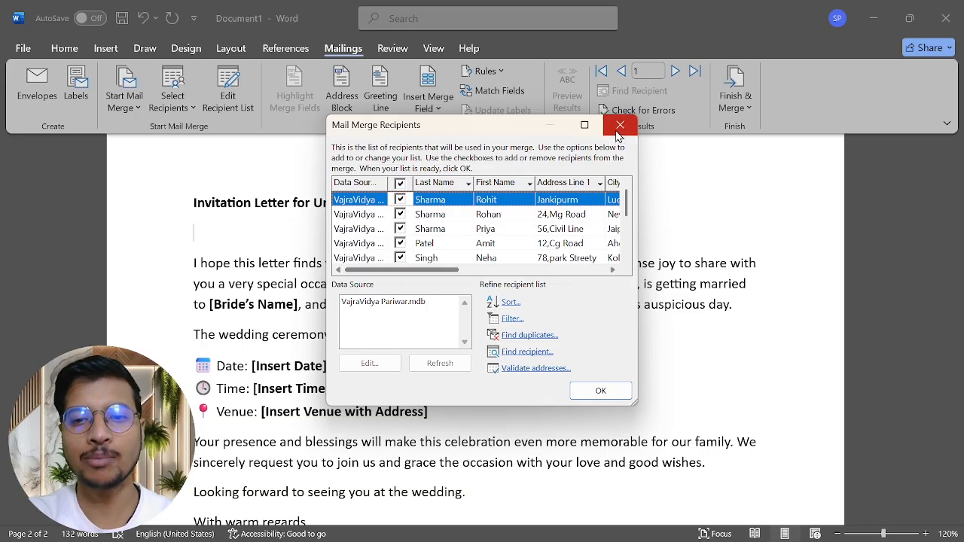
left_click(618, 128)
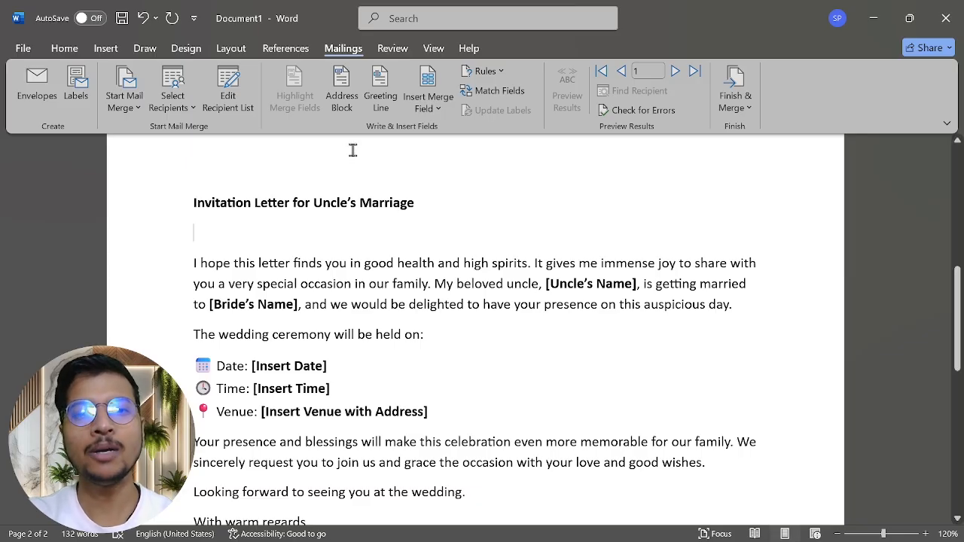
Step: Insert a «GreetingLine» merge field below the letter title using the default greeting settings
left_click(385, 106)
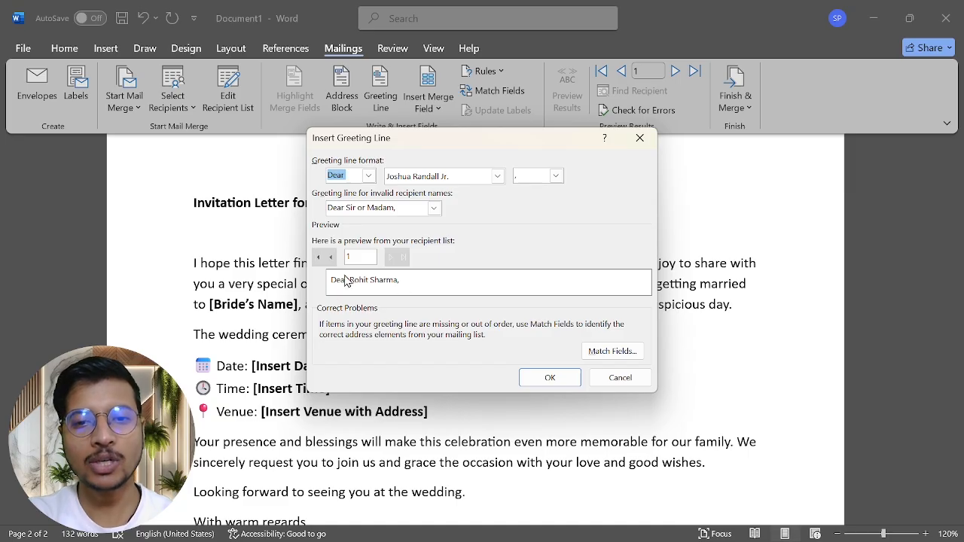
left_click(550, 378)
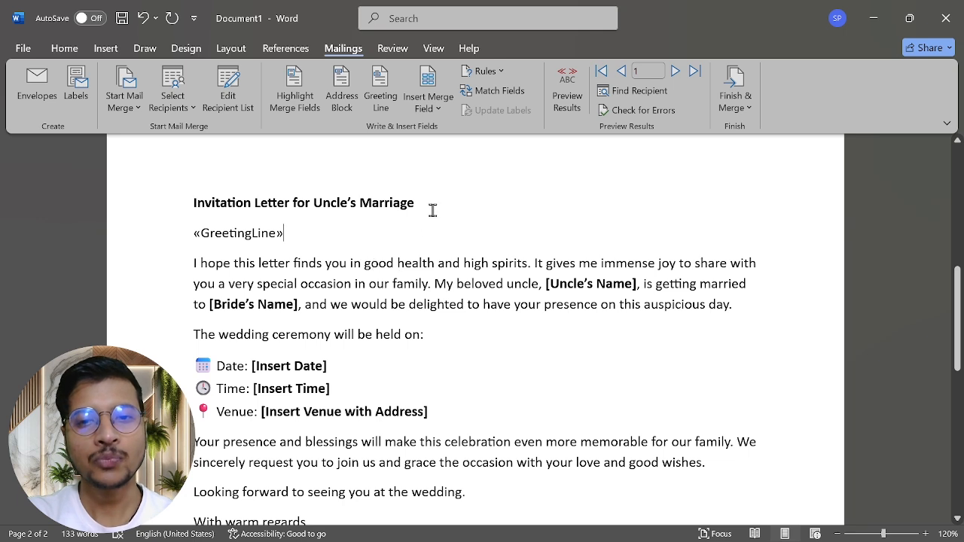
Step: Add a 'Name:-' line with «First_Name» and «Last_Name» merge fields below the title
key("Return")
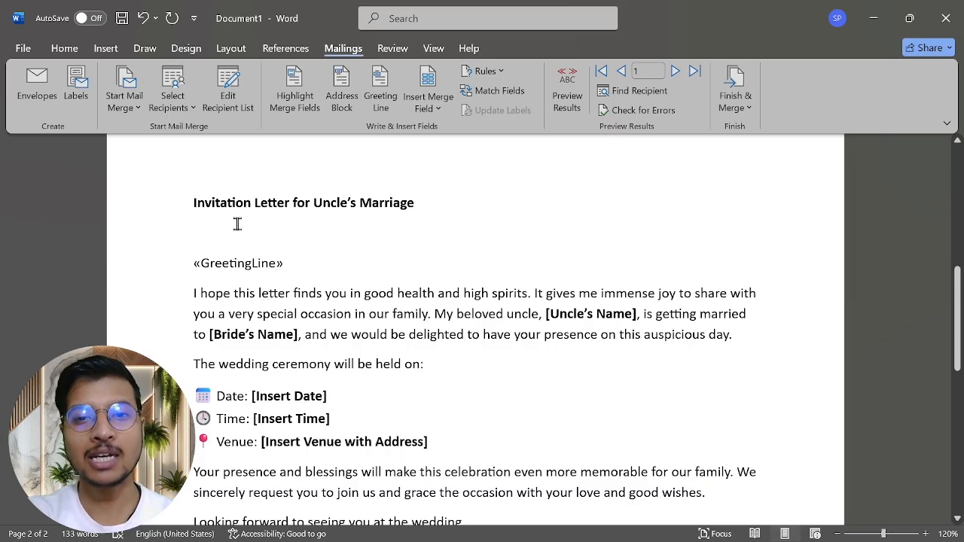
left_click(431, 114)
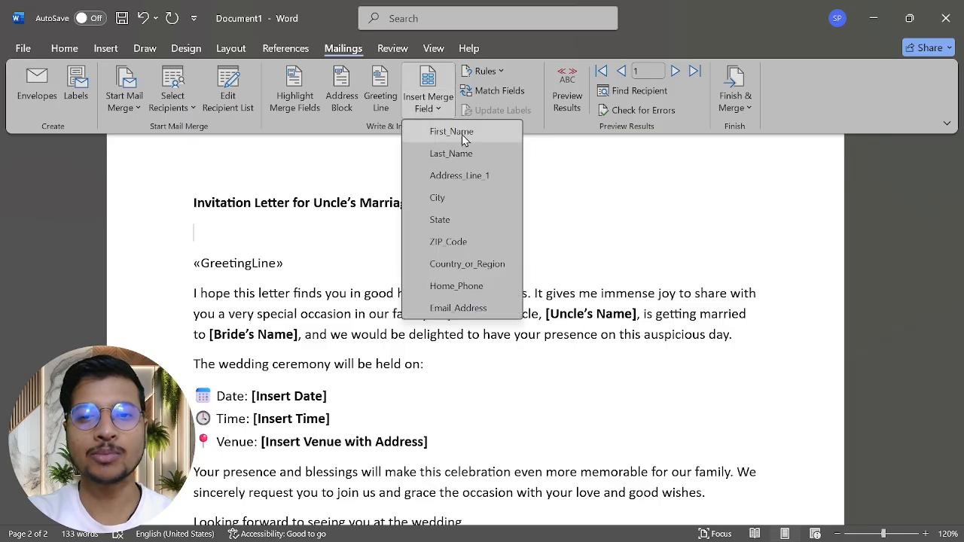
left_click(210, 226)
type("Nam")
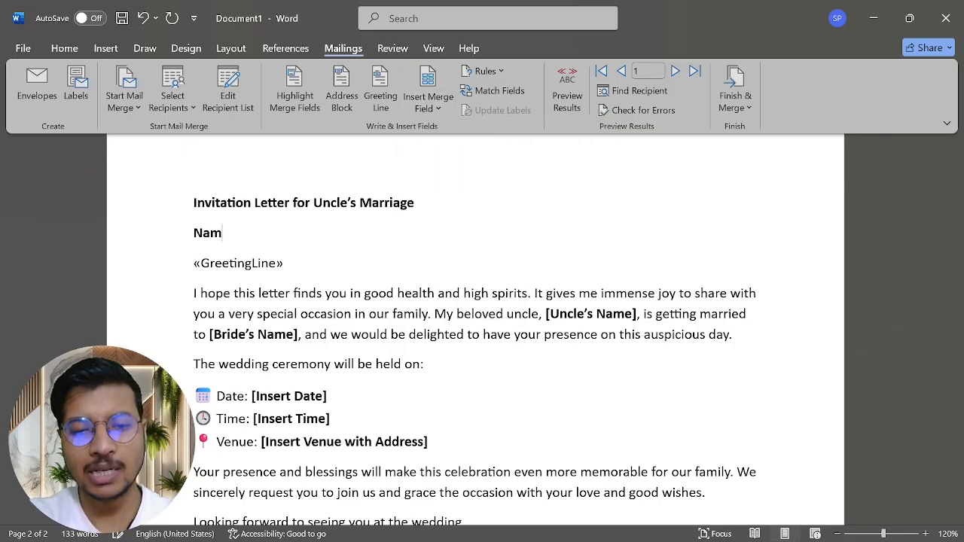
type("e:-")
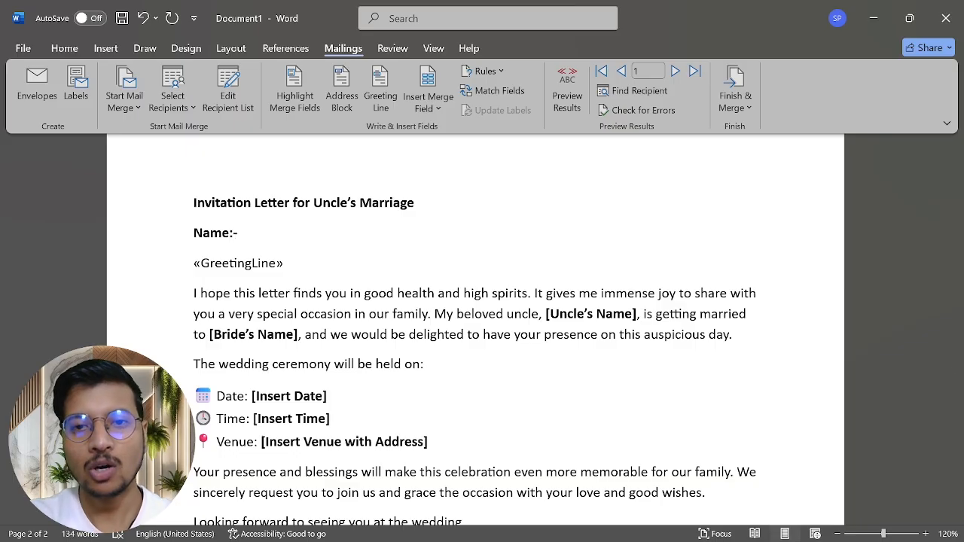
left_click(428, 108)
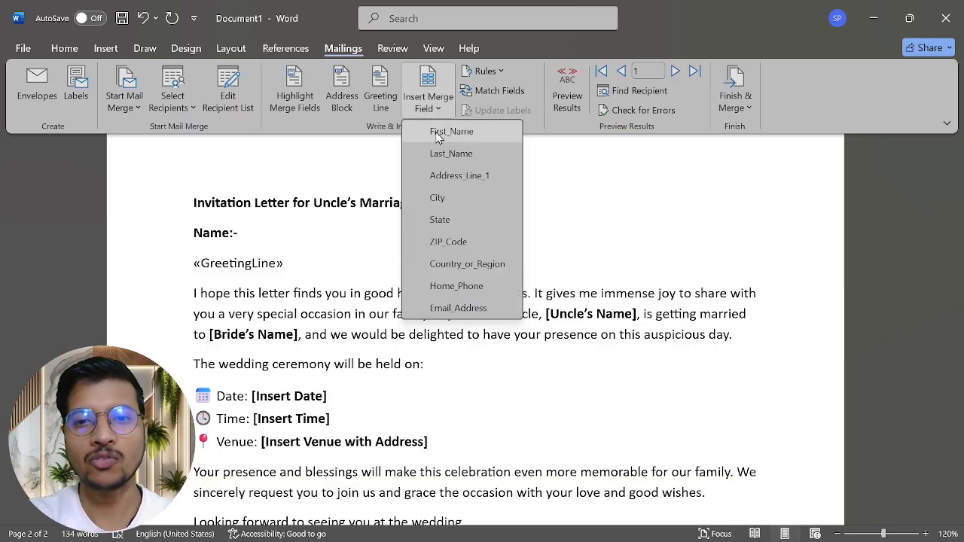
left_click(439, 132)
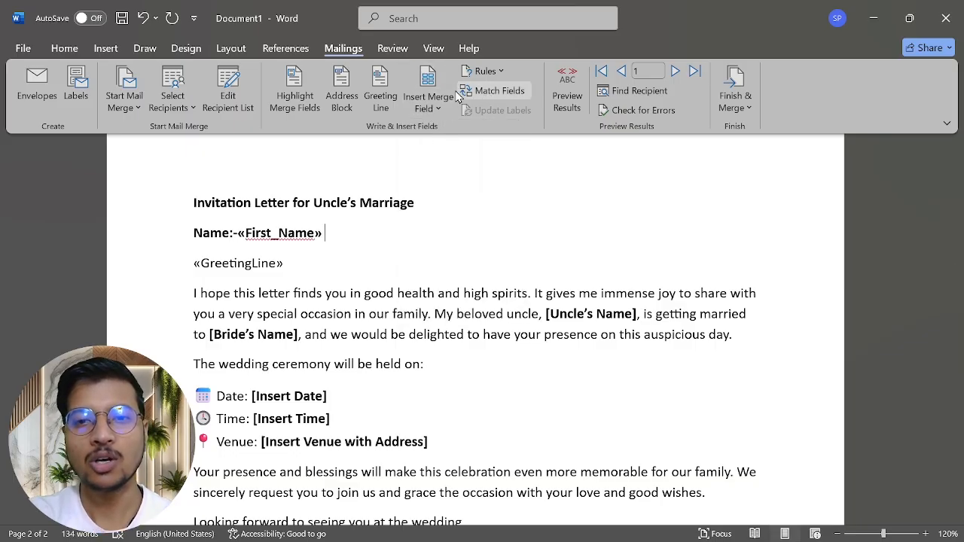
left_click(438, 107)
left_click(441, 155)
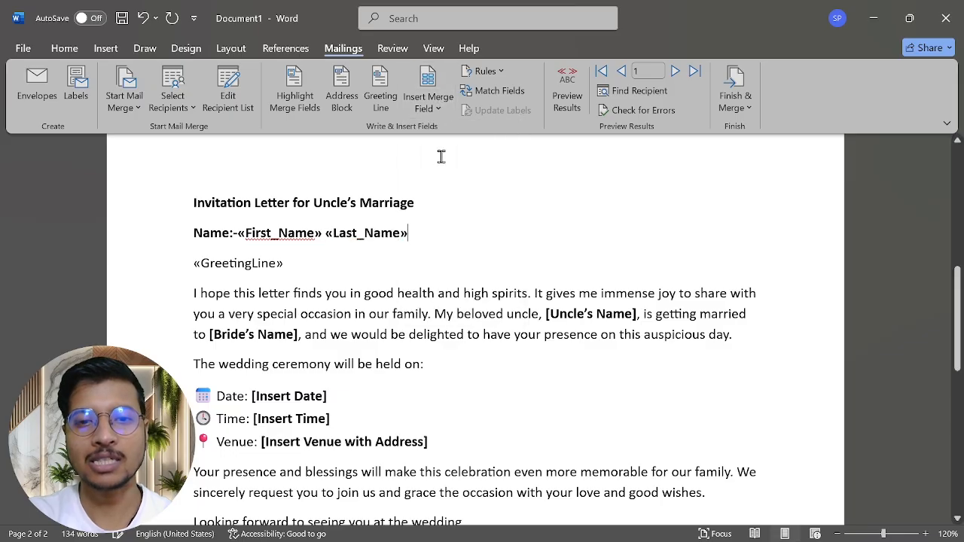
left_click(239, 233)
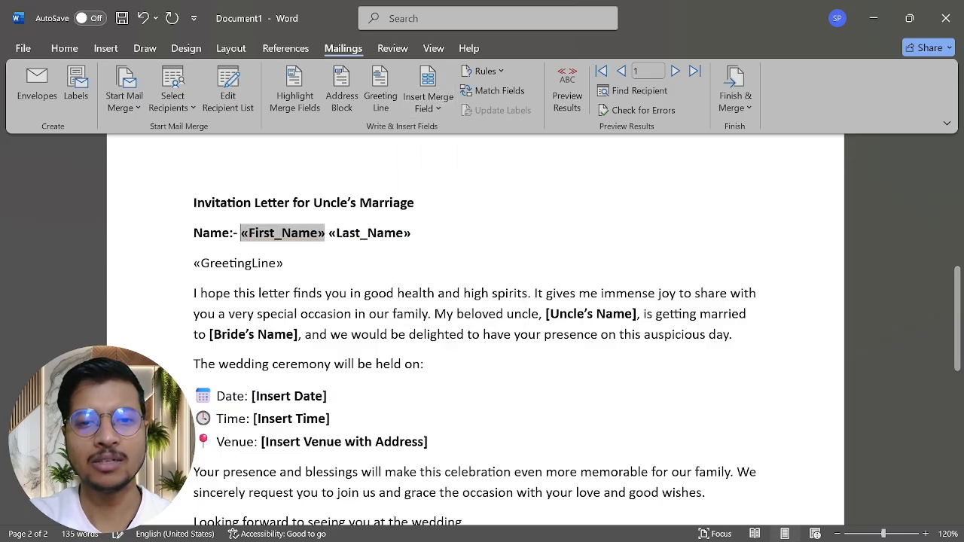
left_click(420, 231)
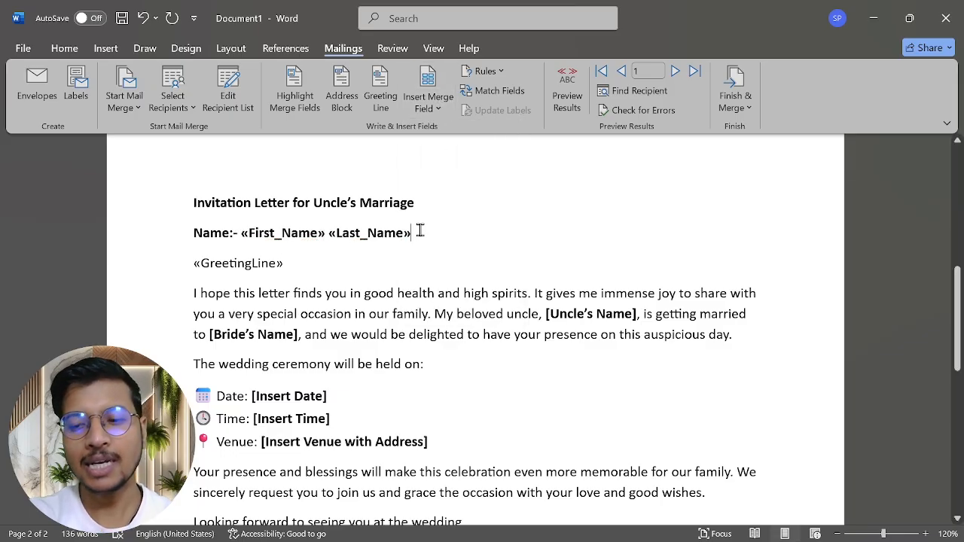
key("Return")
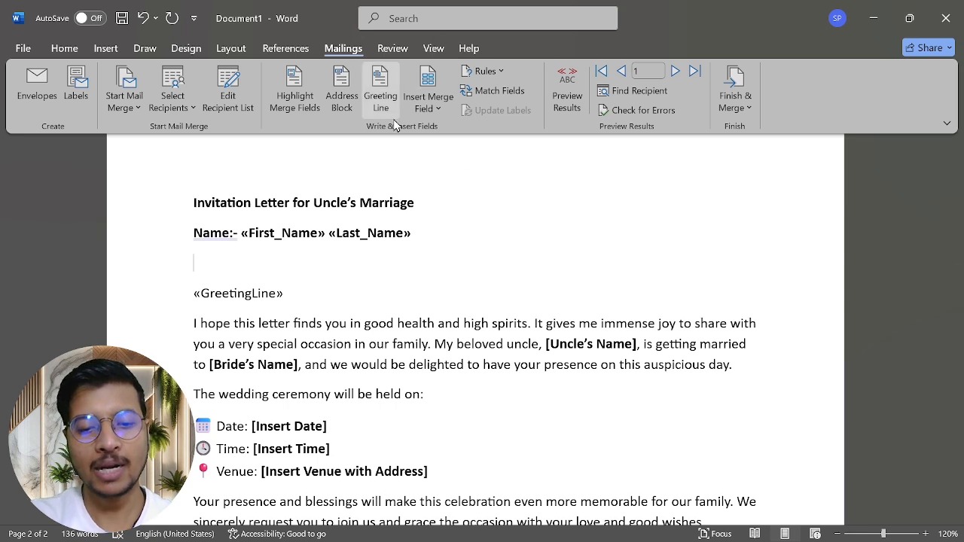
Step: Add an 'Address:-' line with «Address_Line_1» and «City» fields, fixing the 'Addres' typo
type("Addres")
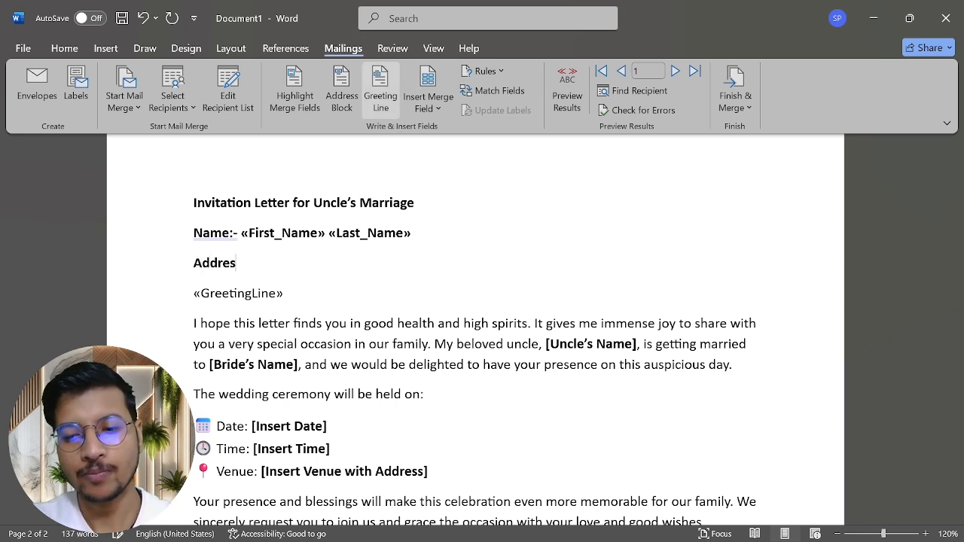
type(":-")
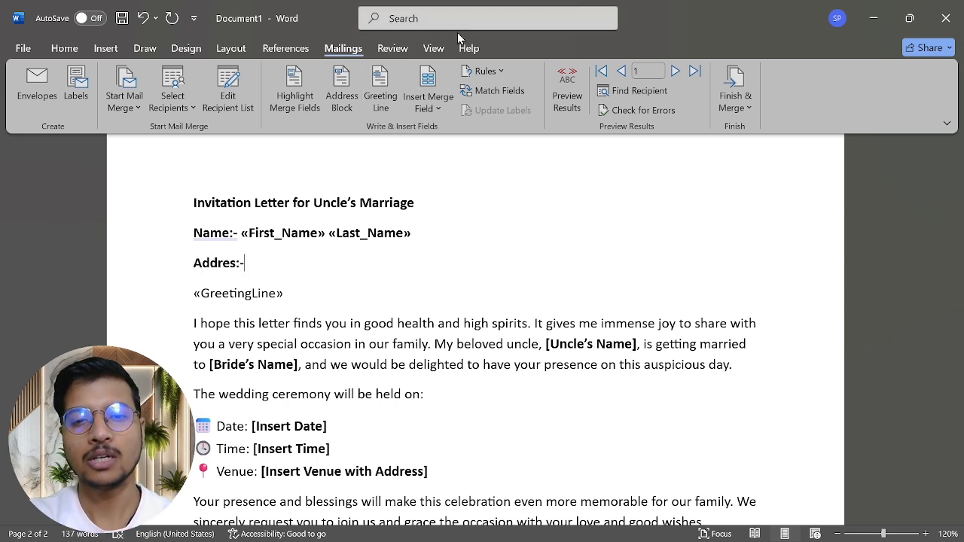
left_click(430, 108)
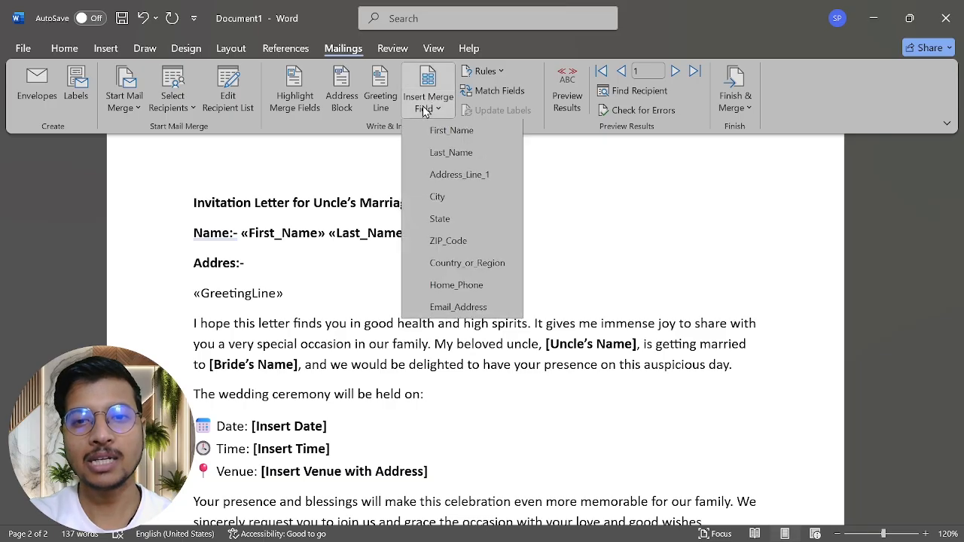
left_click(438, 175)
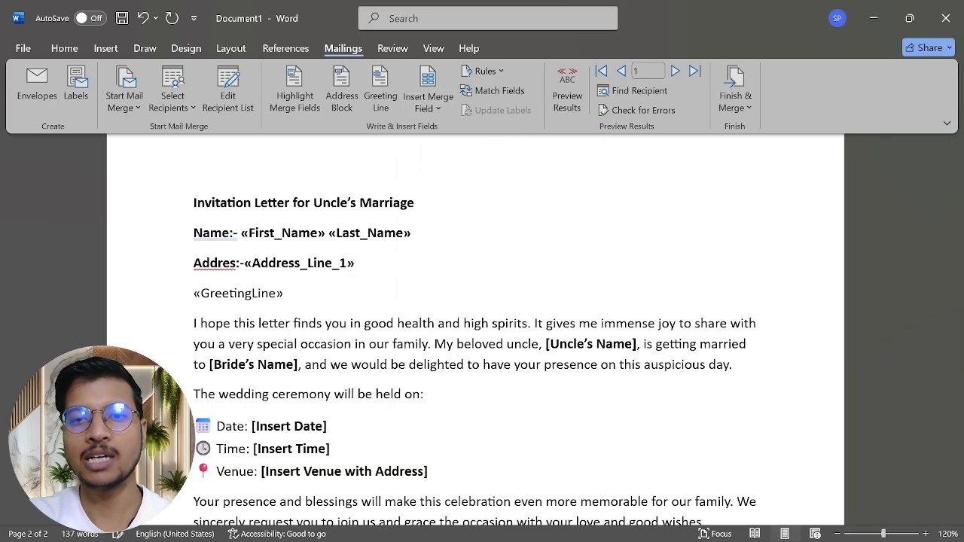
left_click(247, 261)
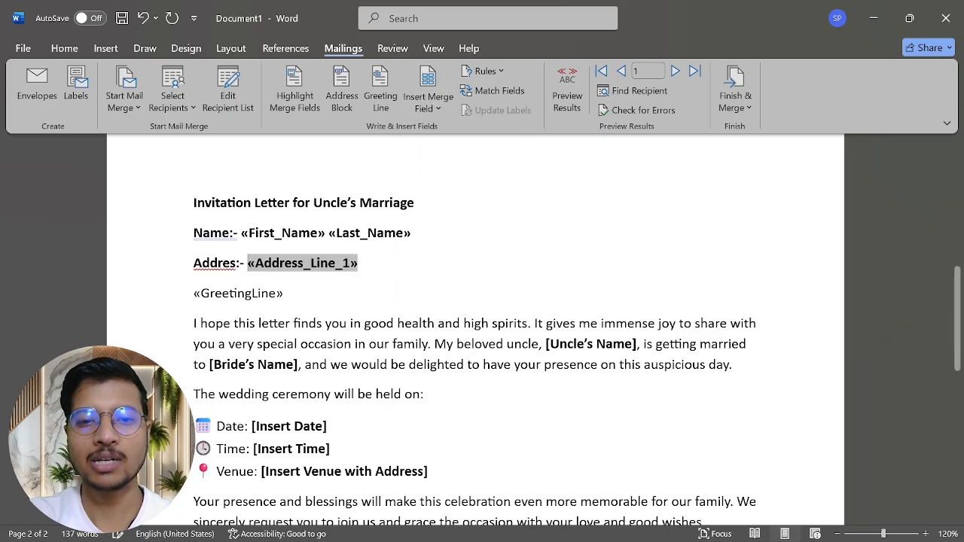
left_click(236, 263)
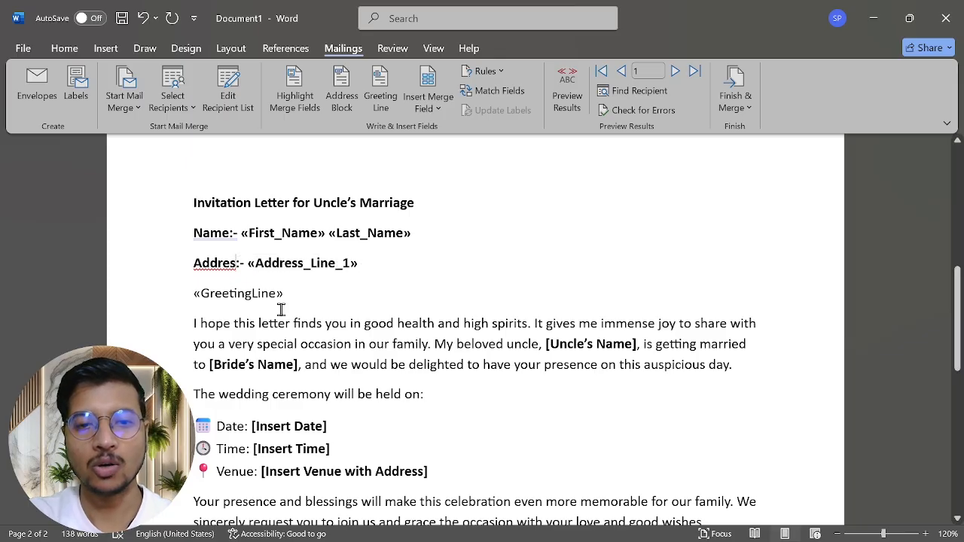
type("s")
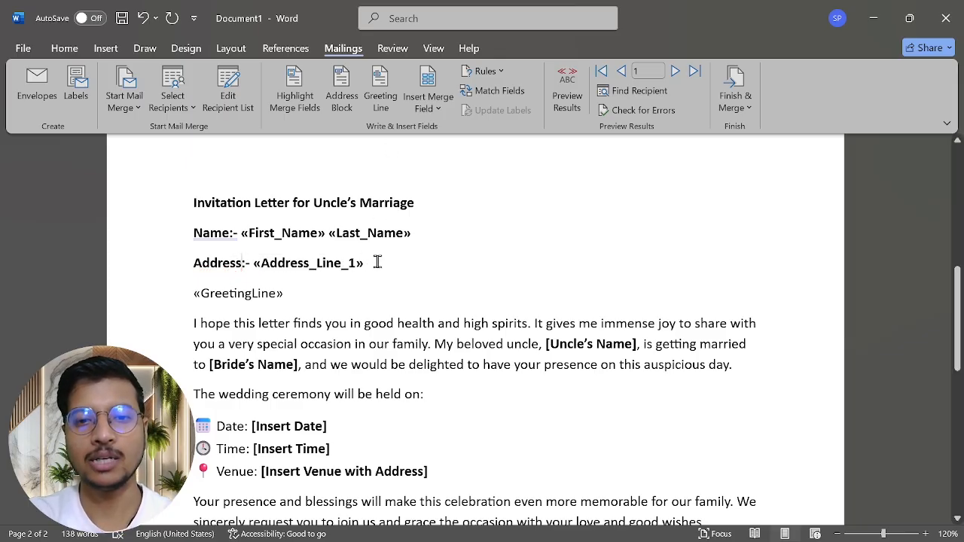
left_click(429, 115)
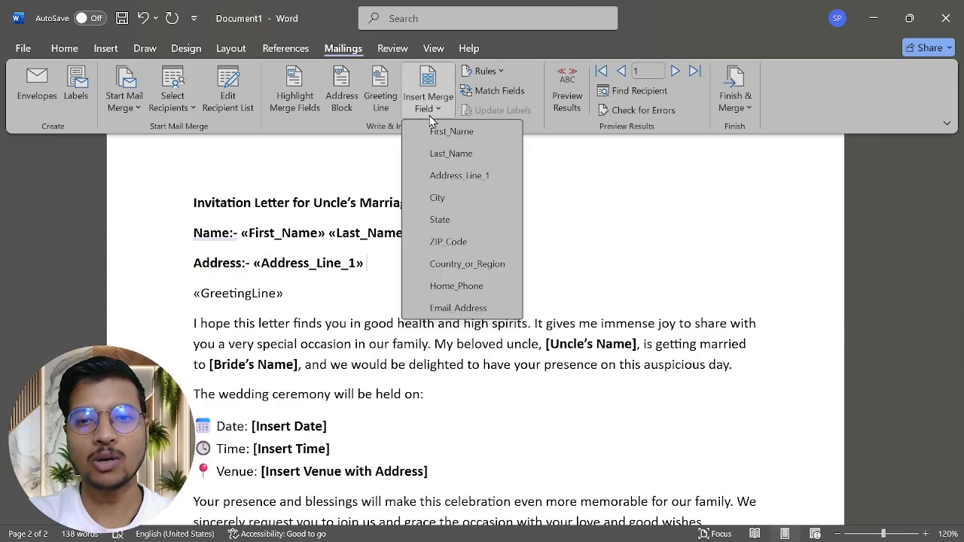
left_click(459, 200)
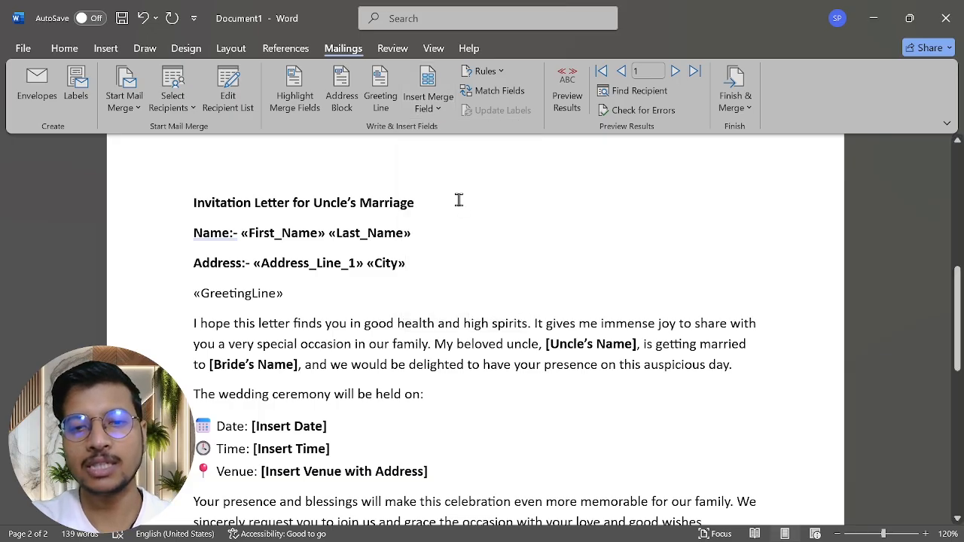
key("Return")
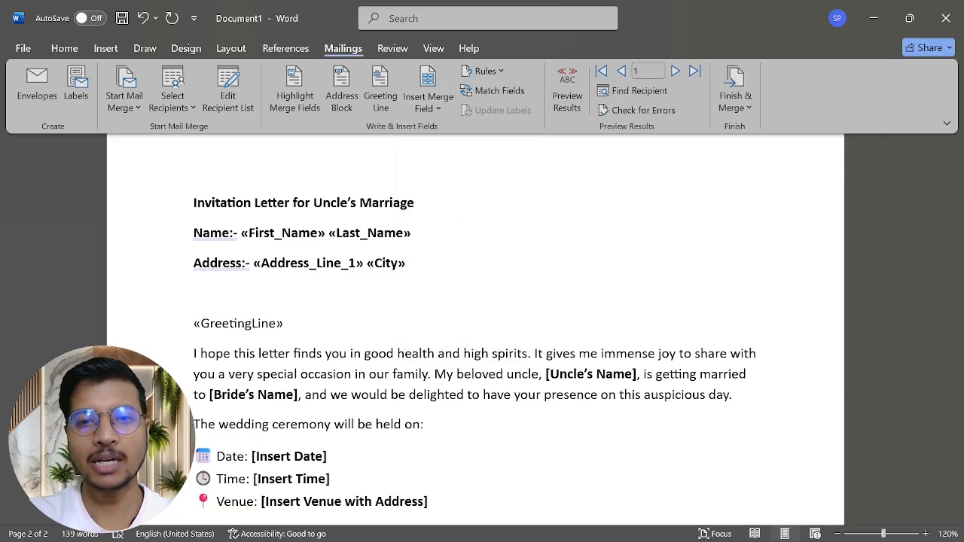
left_click(429, 106)
Step: Place a «State» field on the new line, removing the ZIP_Code field added after it
left_click(443, 224)
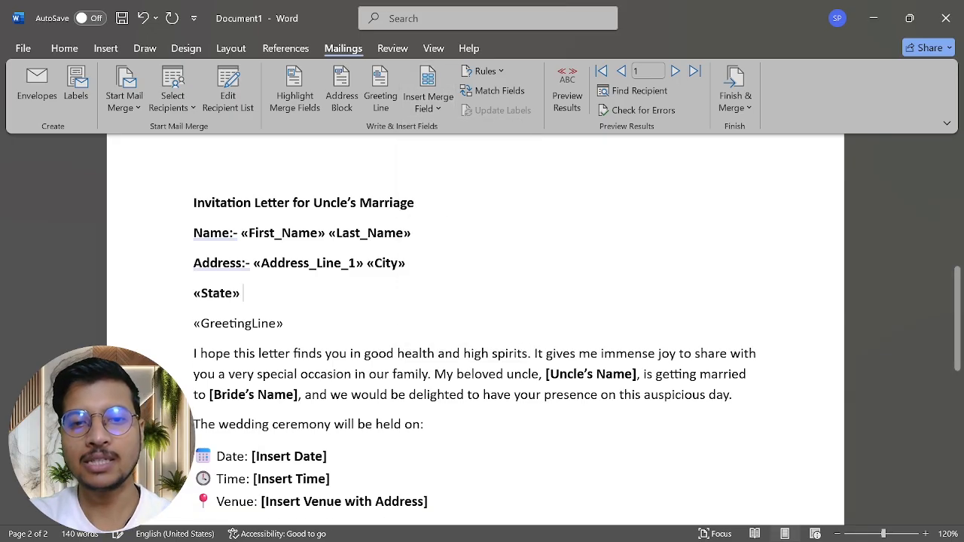
left_click(434, 114)
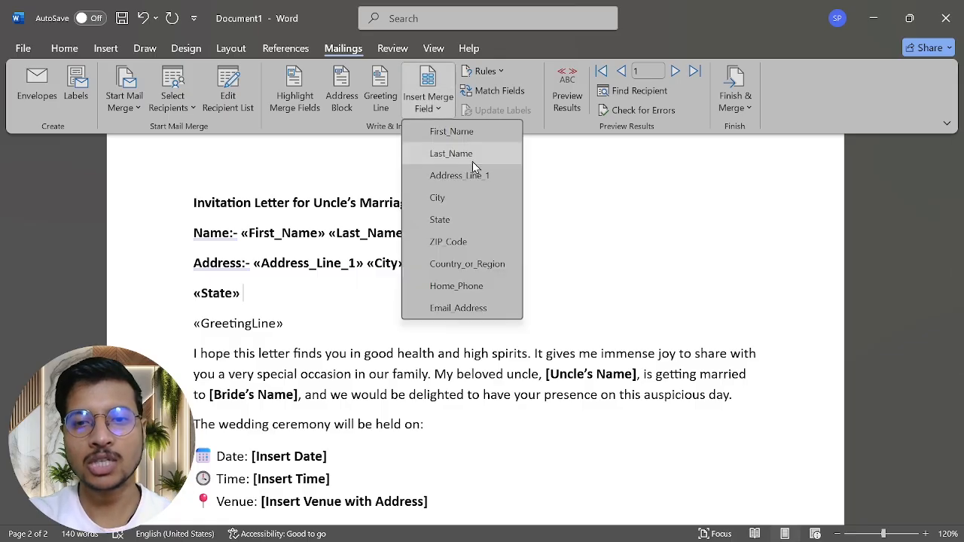
left_click(456, 241)
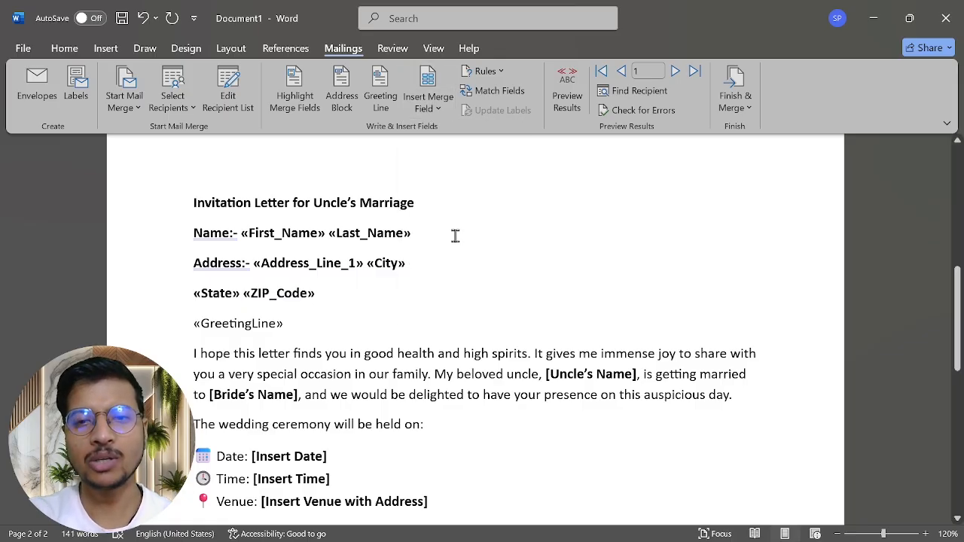
left_click_drag(327, 296, 244, 293)
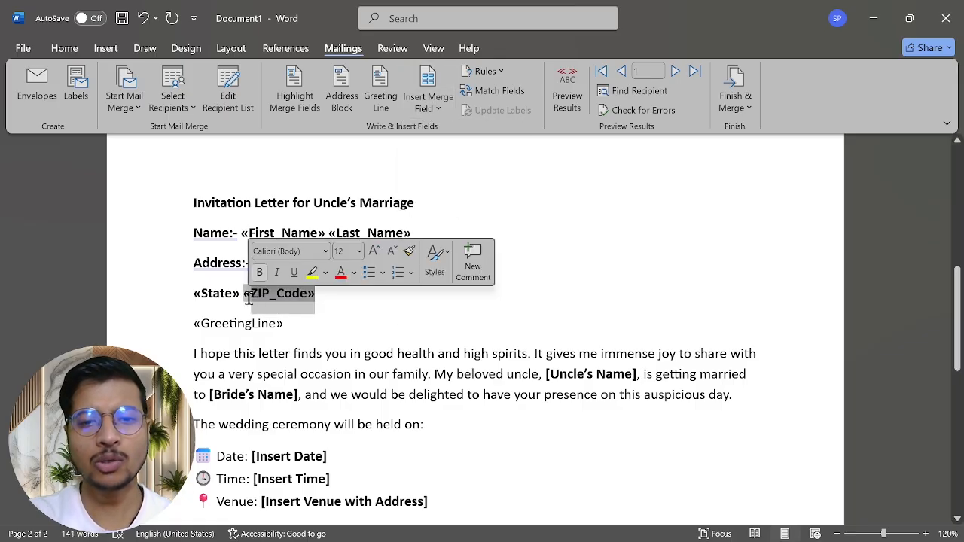
key("BackSpace")
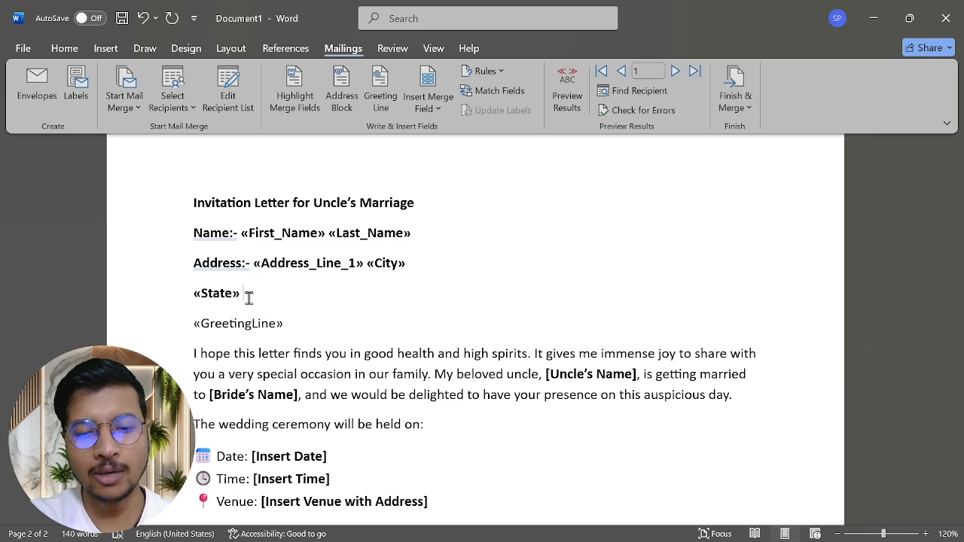
left_click(248, 298)
key("Return")
Step: Add a 'Zip_Code:-' line with «ZIP_Code» and «Country_or_Region» merge fields
type("Zip_")
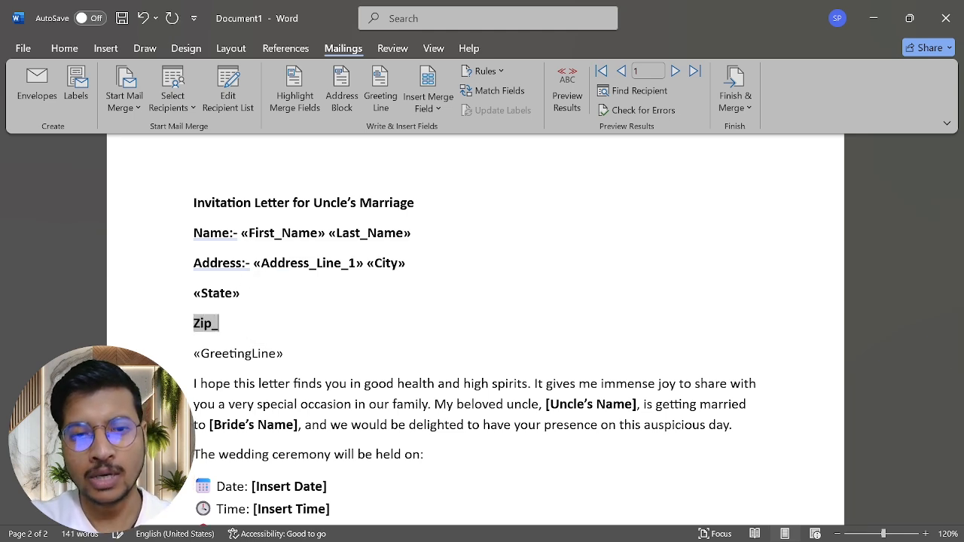
type("Code")
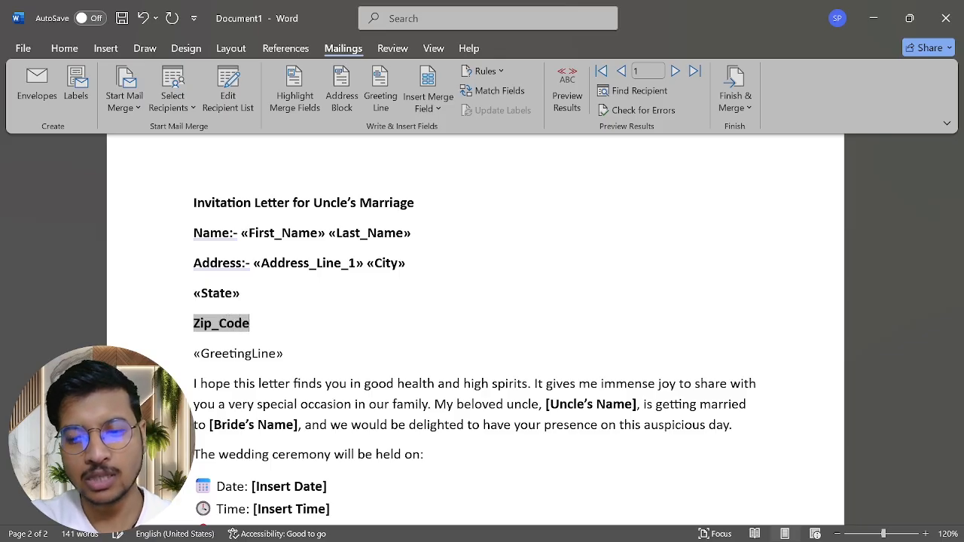
type(":-")
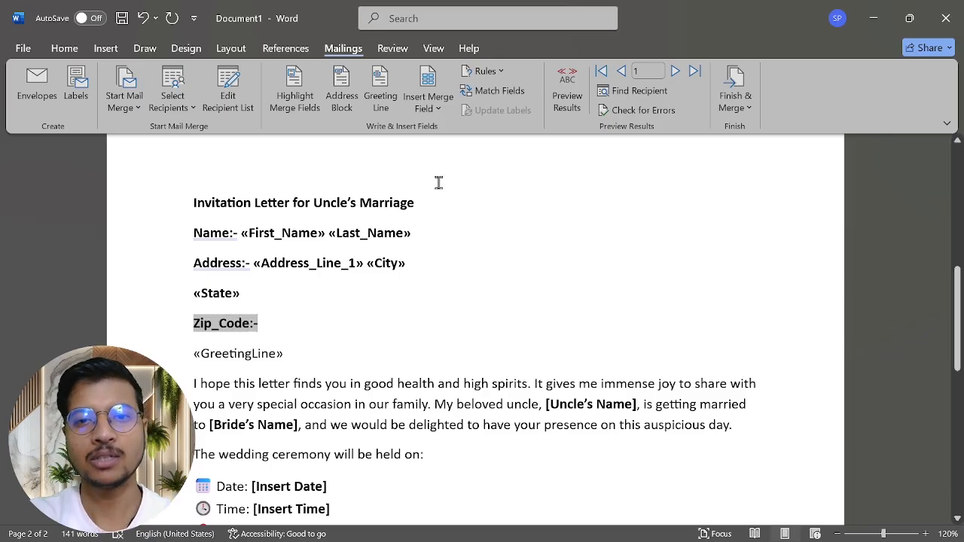
left_click(428, 97)
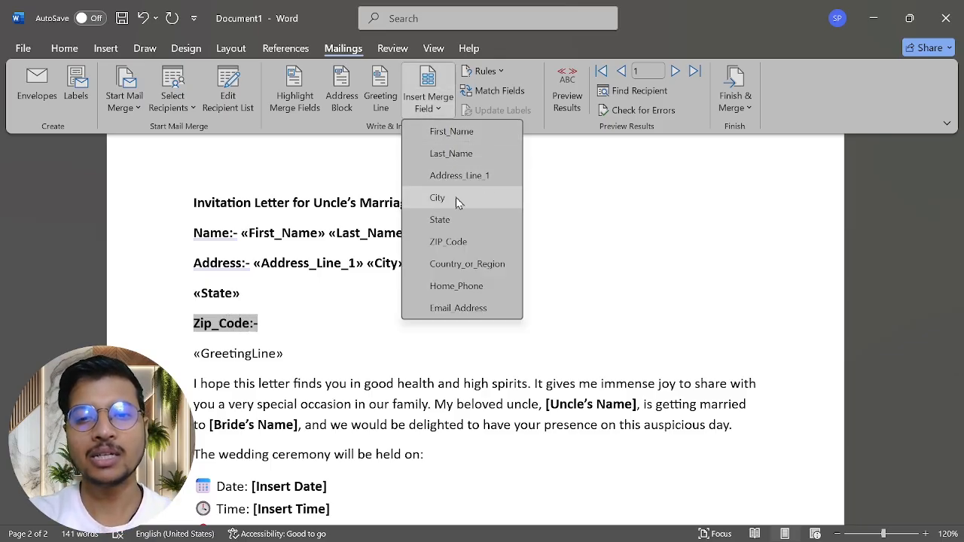
left_click(452, 242)
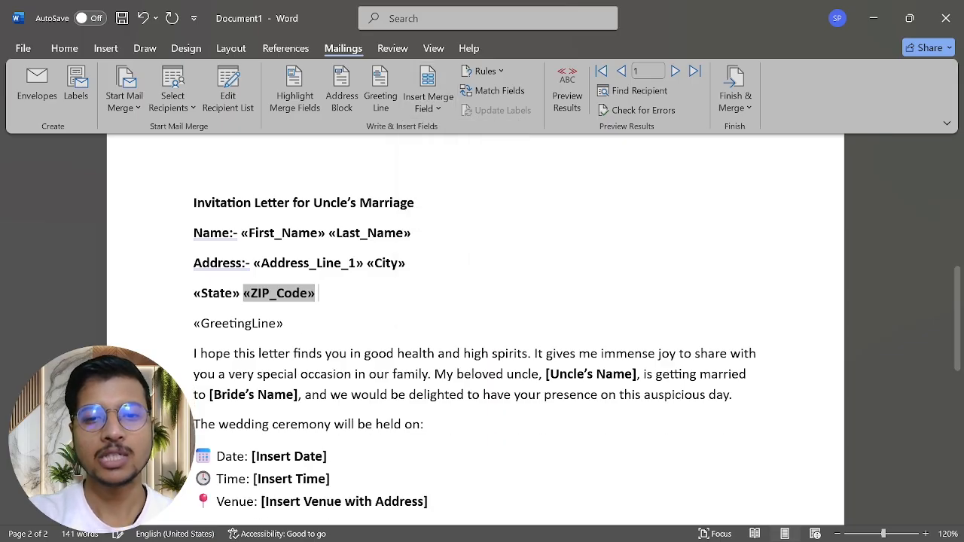
left_click(441, 114)
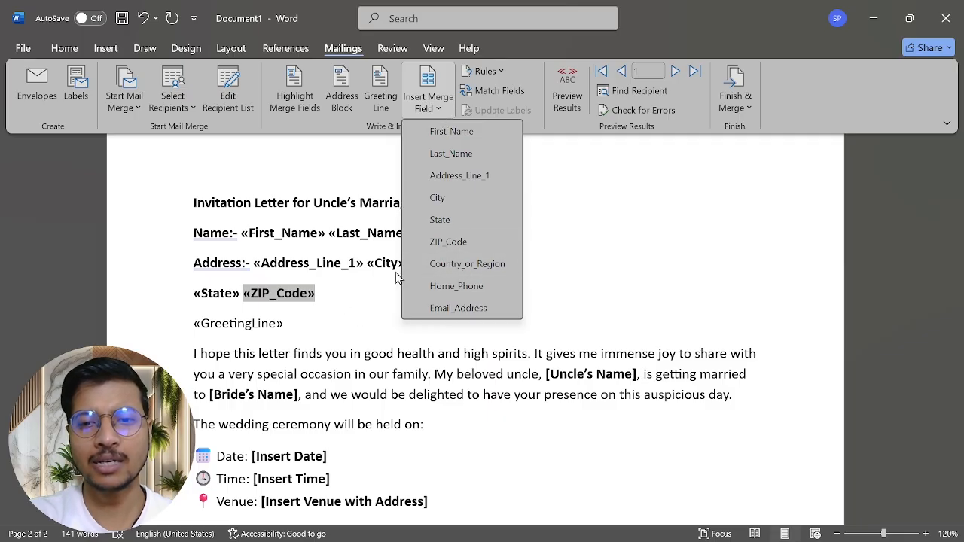
key("Escape")
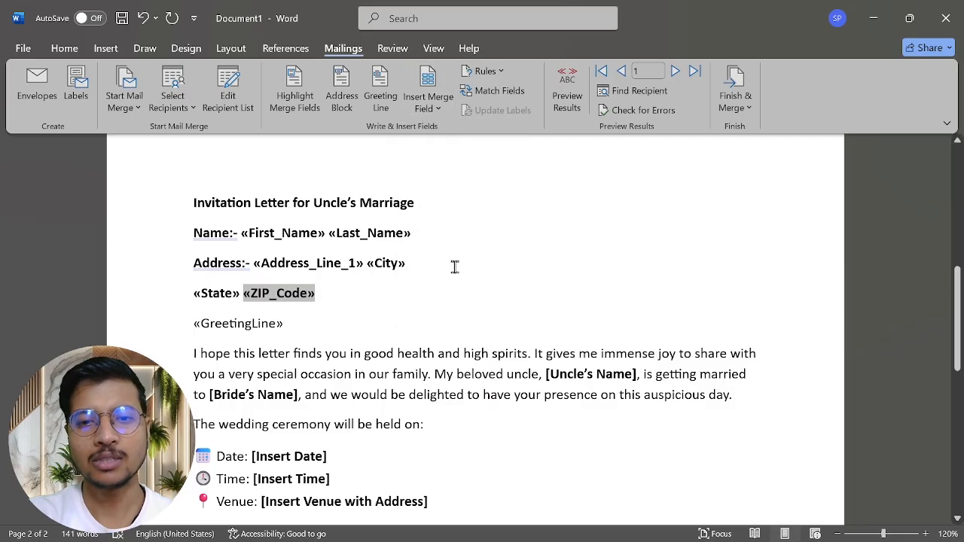
left_click(350, 293)
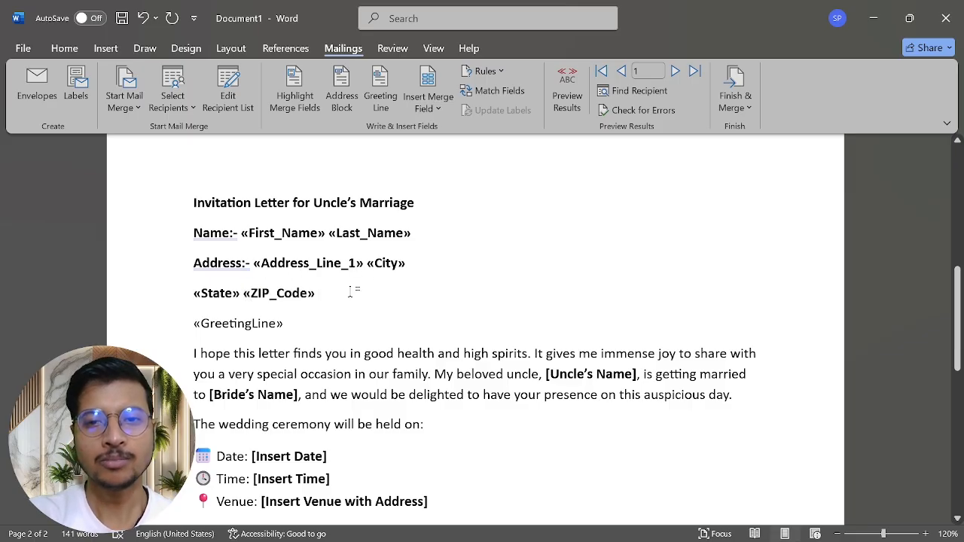
left_click(424, 117)
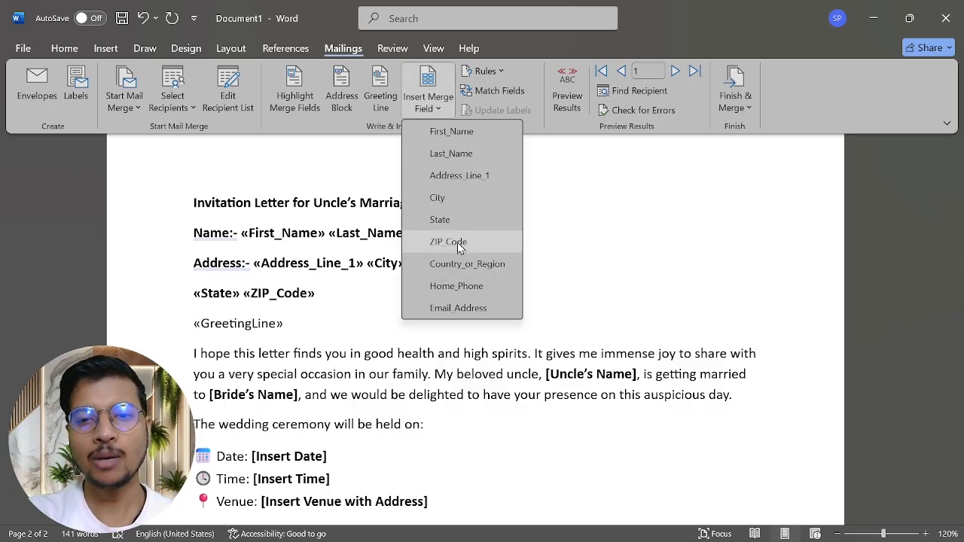
left_click(452, 263)
Step: Add a 'Mob no:-' line with «Home_Phone», an 'Email:-' label and «Email_Address» fields
key("Return")
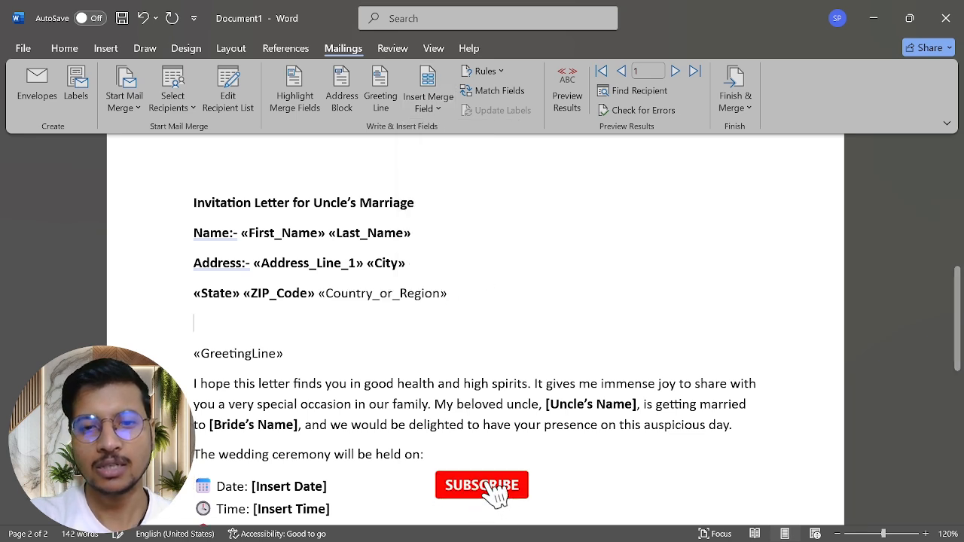
left_click(441, 108)
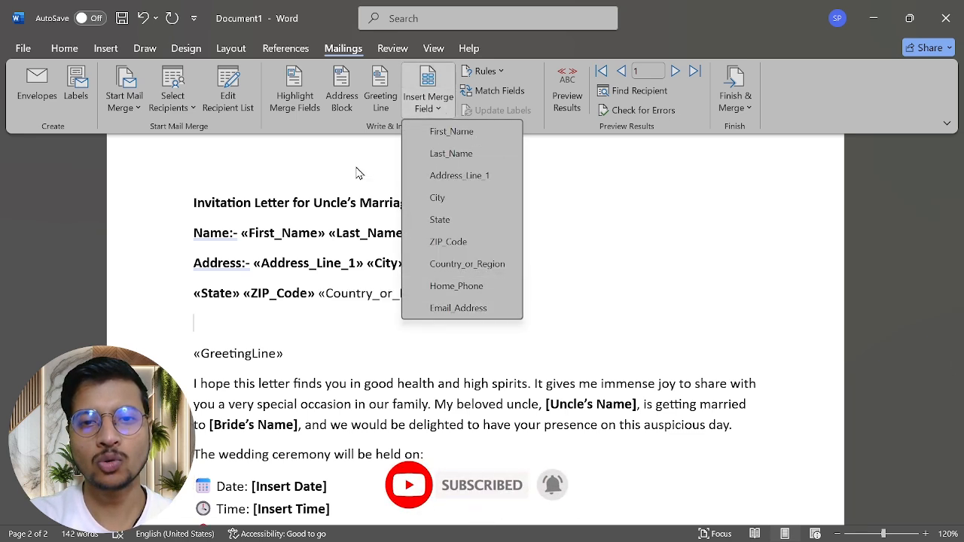
key("Escape")
type("Mob")
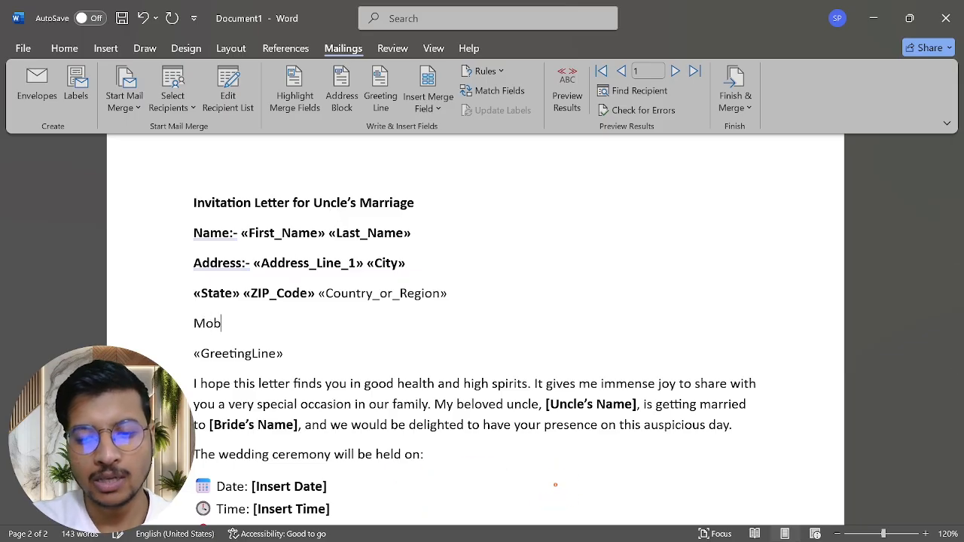
type(" n")
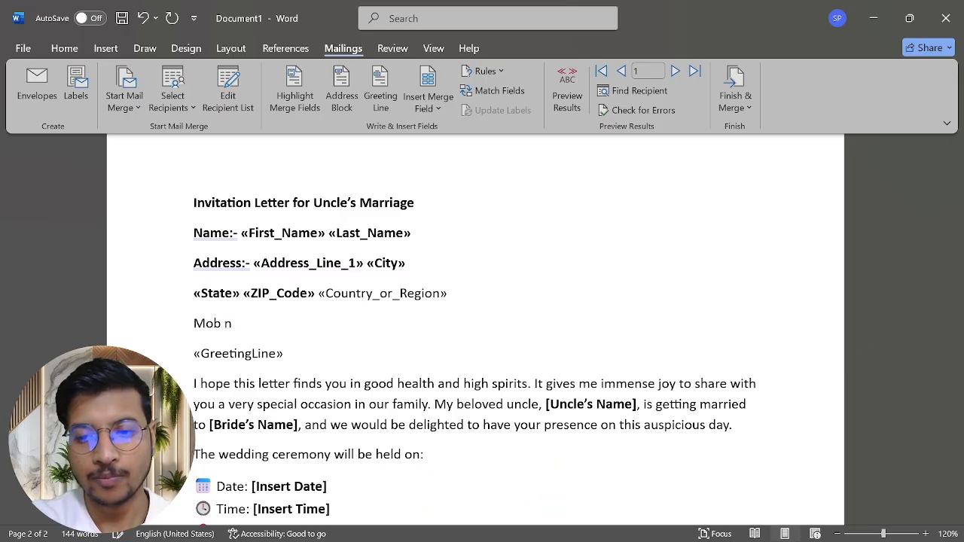
type("0:-")
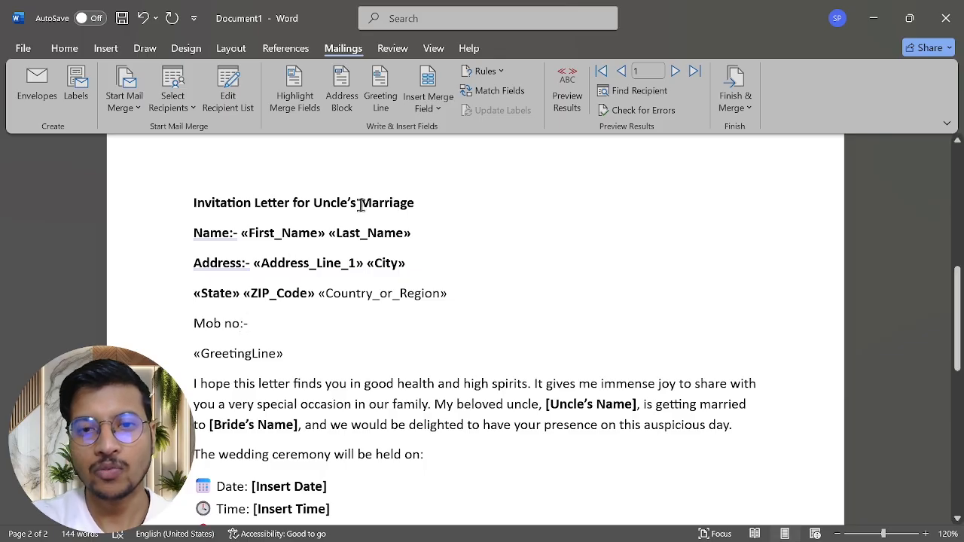
left_click(434, 103)
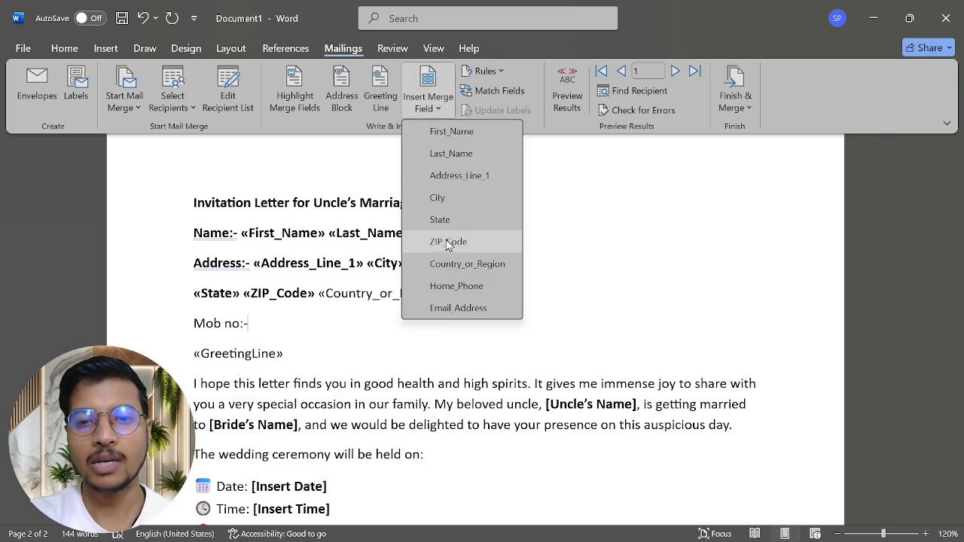
left_click(429, 288)
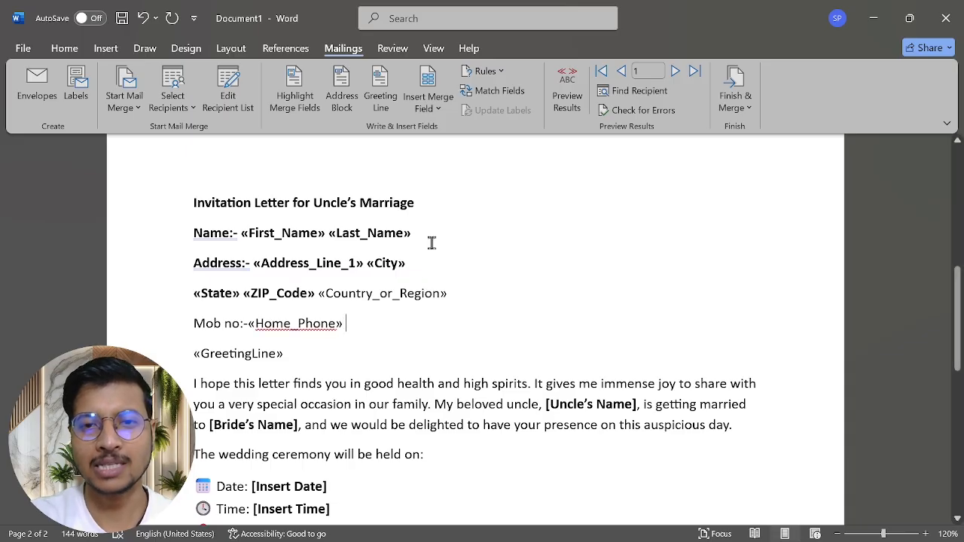
left_click(443, 115)
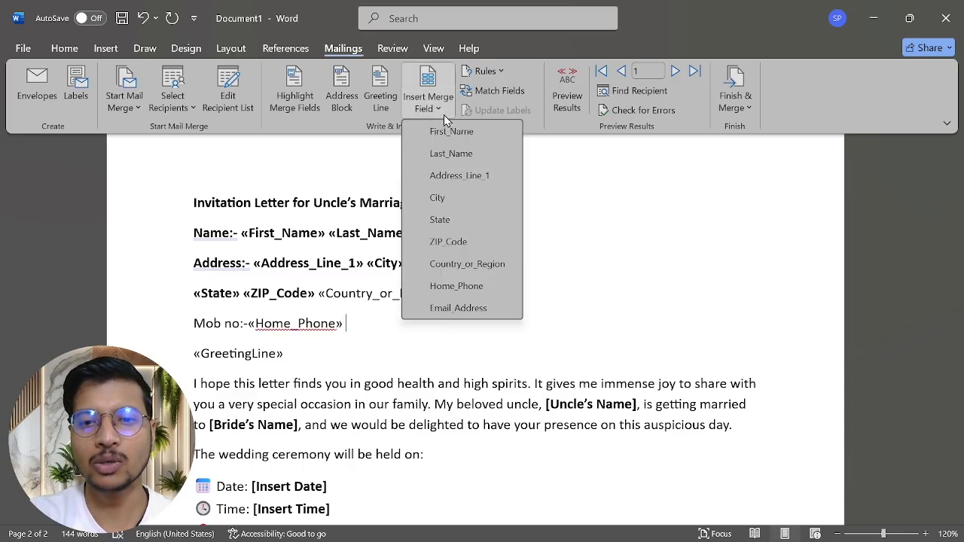
left_click(463, 308)
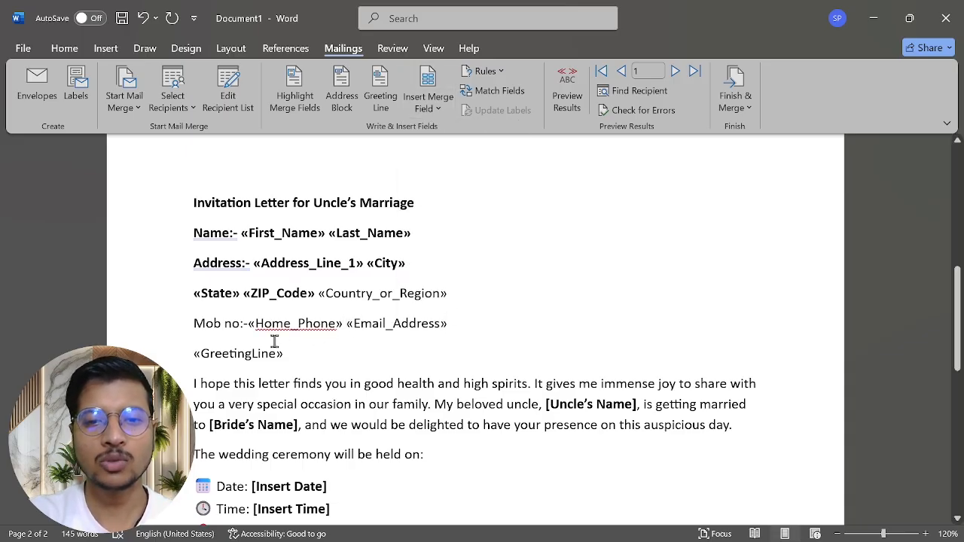
left_click(245, 323)
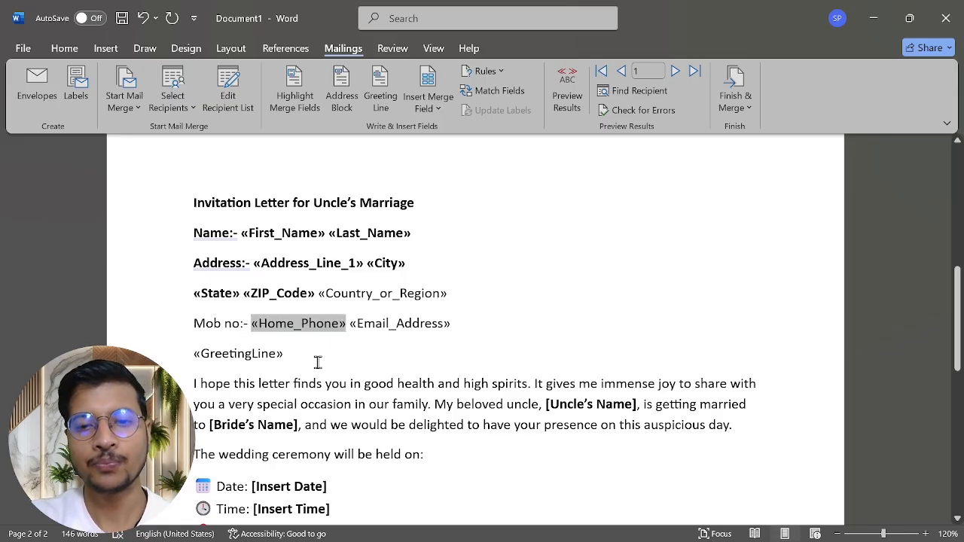
left_click(347, 324)
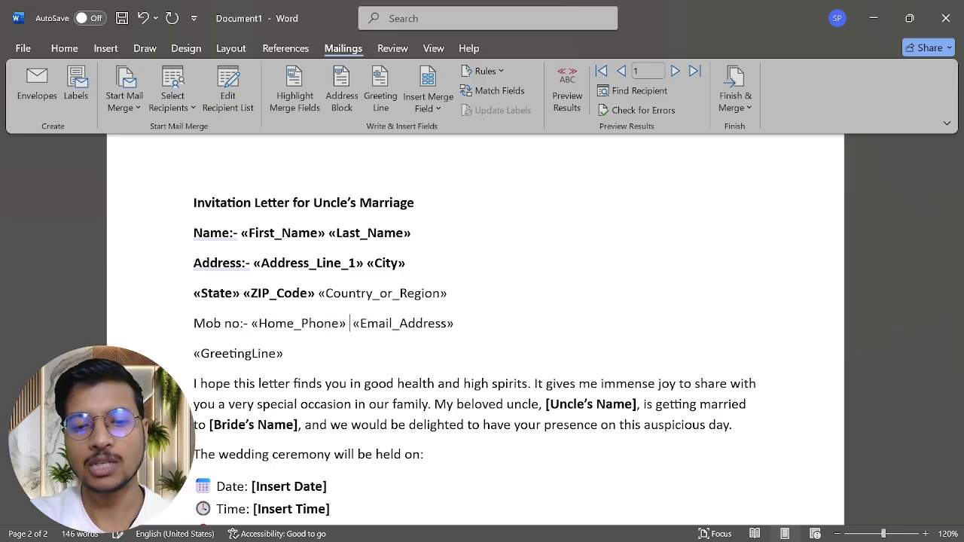
type("Email ")
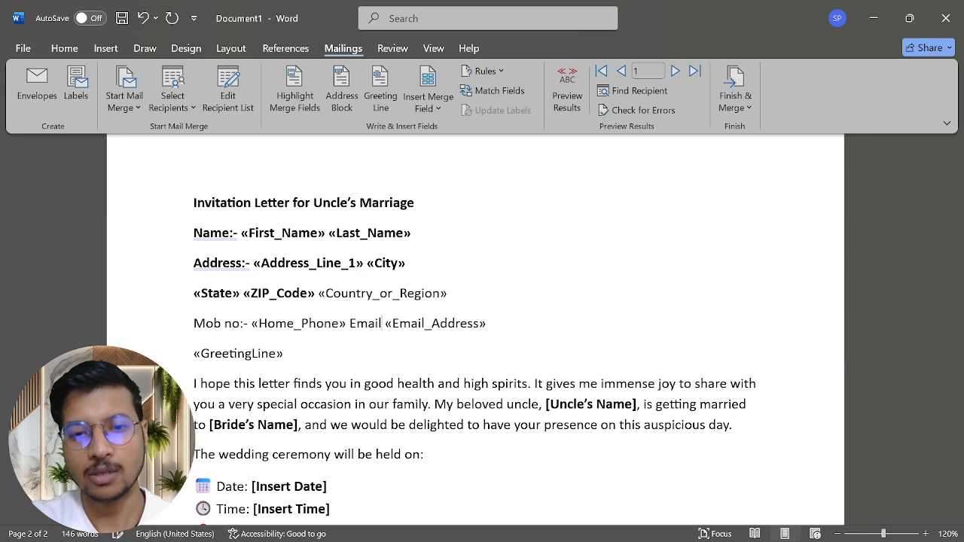
type(":-")
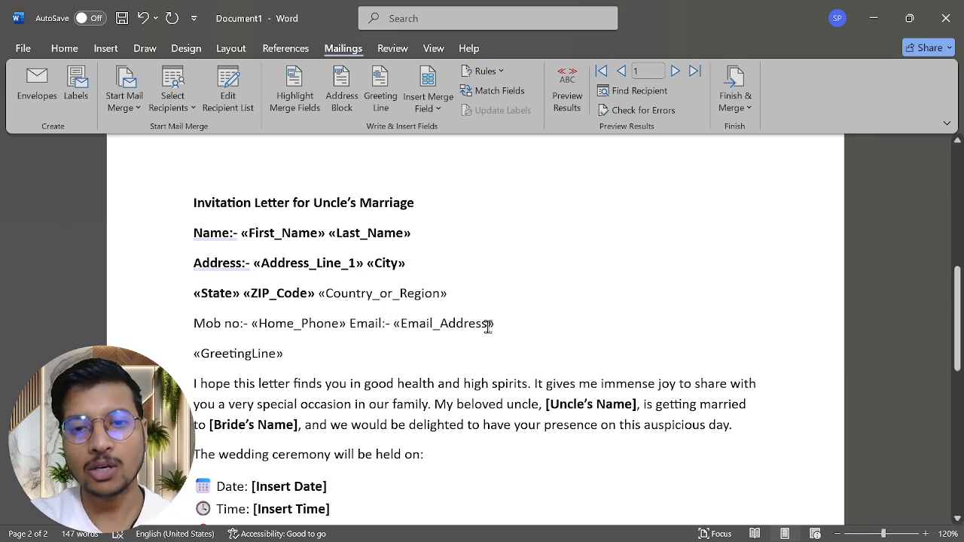
Step: Paste the Name through Mob no merge-field lines into the page-1 text box
left_click_drag(503, 324, 189, 233)
key("ctrl+c")
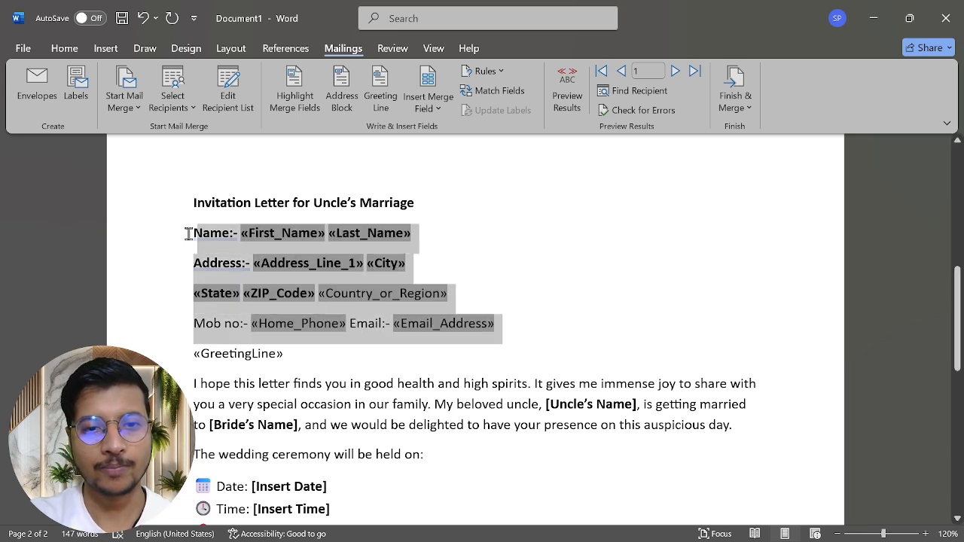
scroll(184, 235, "up", 12)
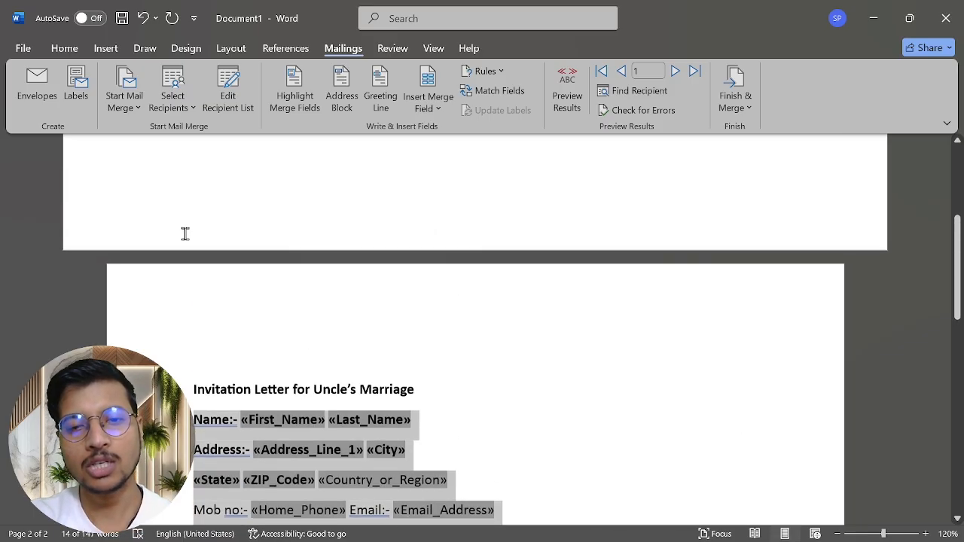
left_click(522, 373)
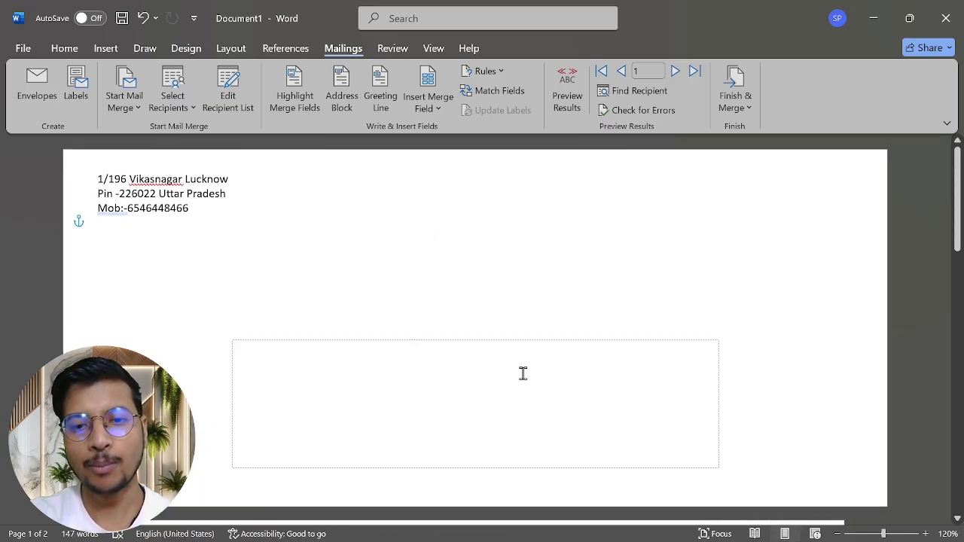
left_click_drag(495, 342, 590, 285)
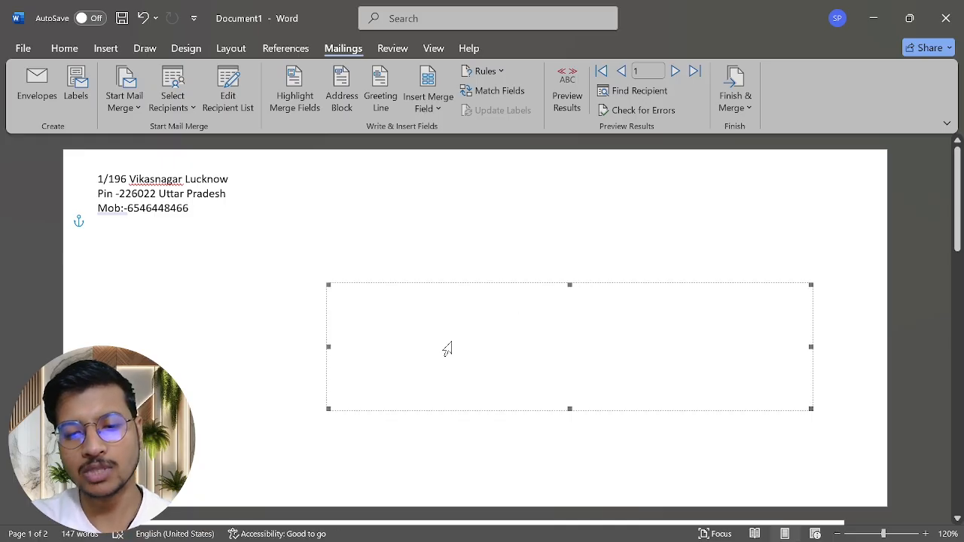
key("ctrl+v")
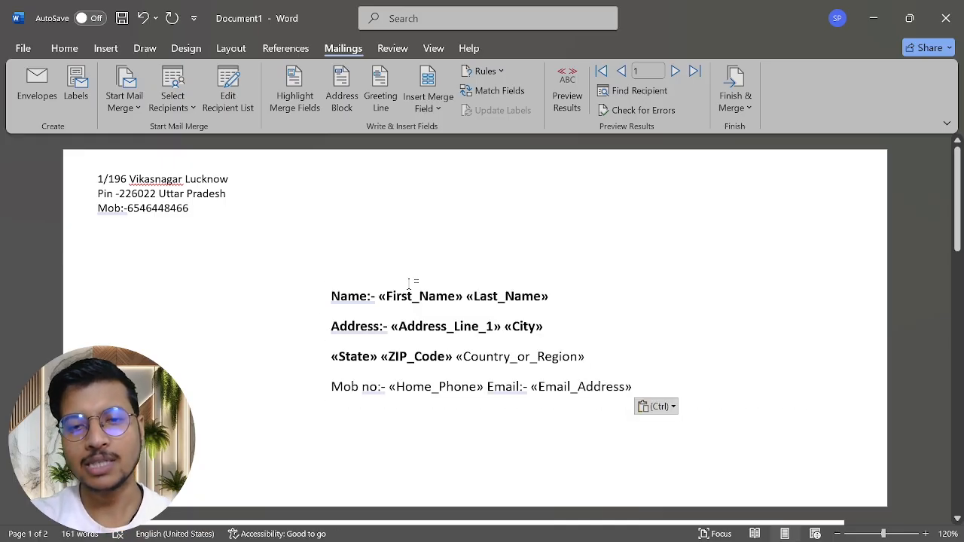
Step: Move the filled text box further right and slightly down on page 1
left_click(603, 293)
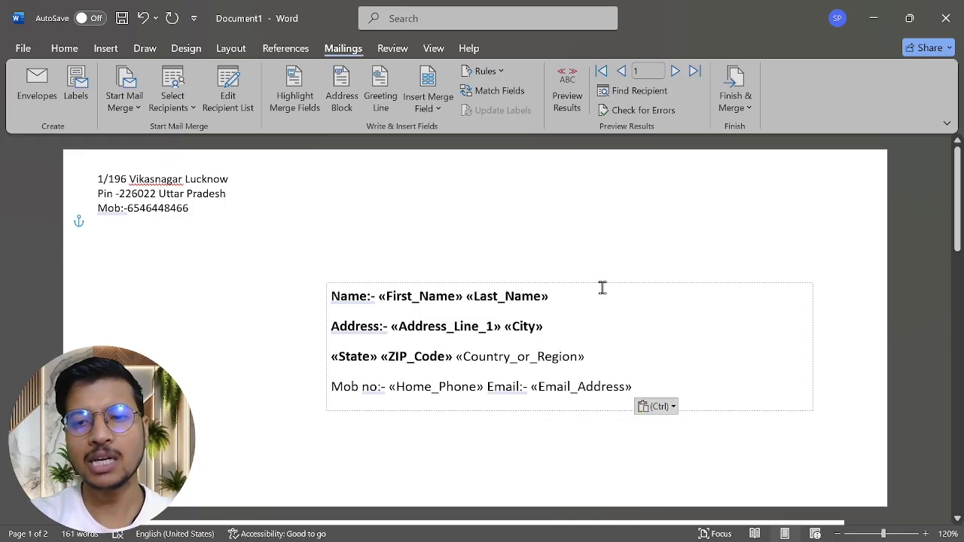
left_click_drag(601, 285, 647, 297)
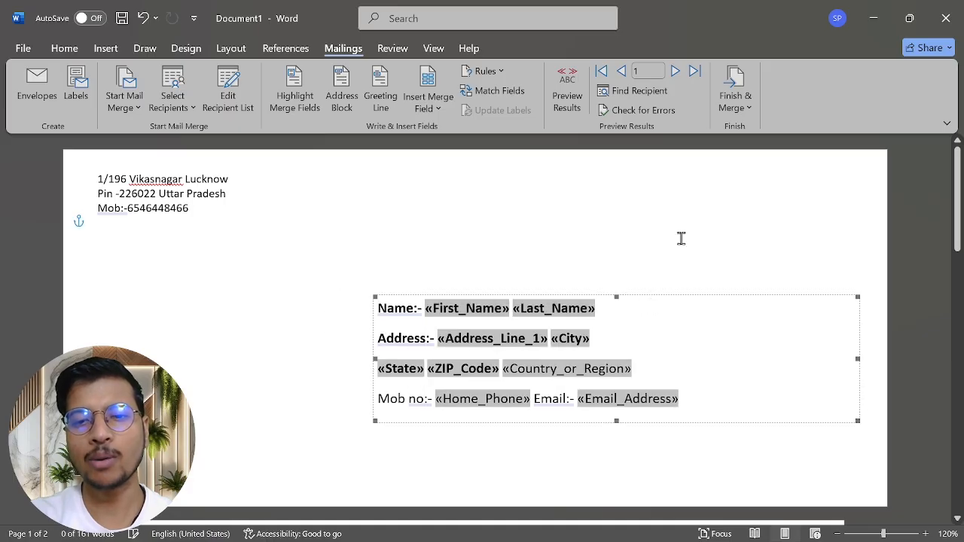
left_click(627, 273)
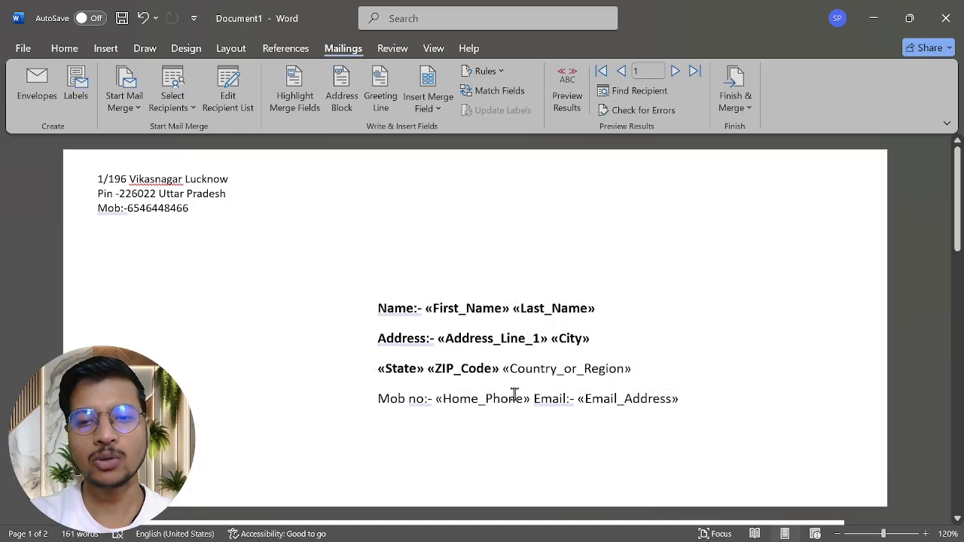
scroll(513, 394, "down", 3)
scroll(512, 394, "up", 1)
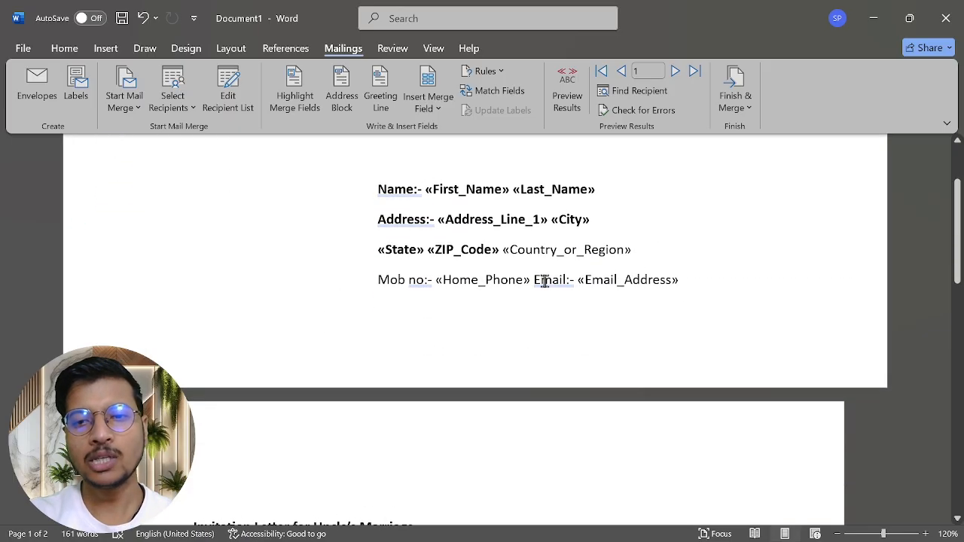
left_click(503, 250)
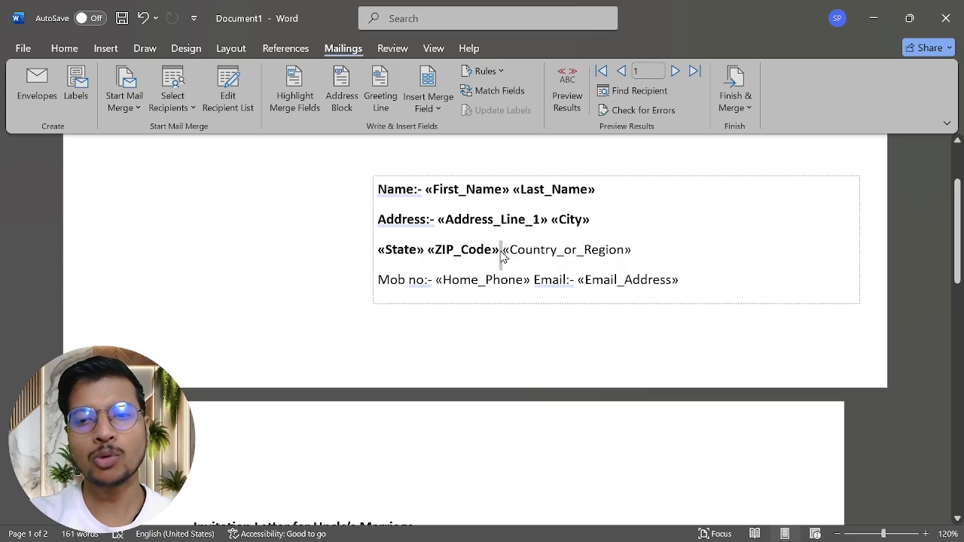
Step: Remove bold from the first three lines in the text box
left_click_drag(500, 250, 378, 190)
key("ctrl+b")
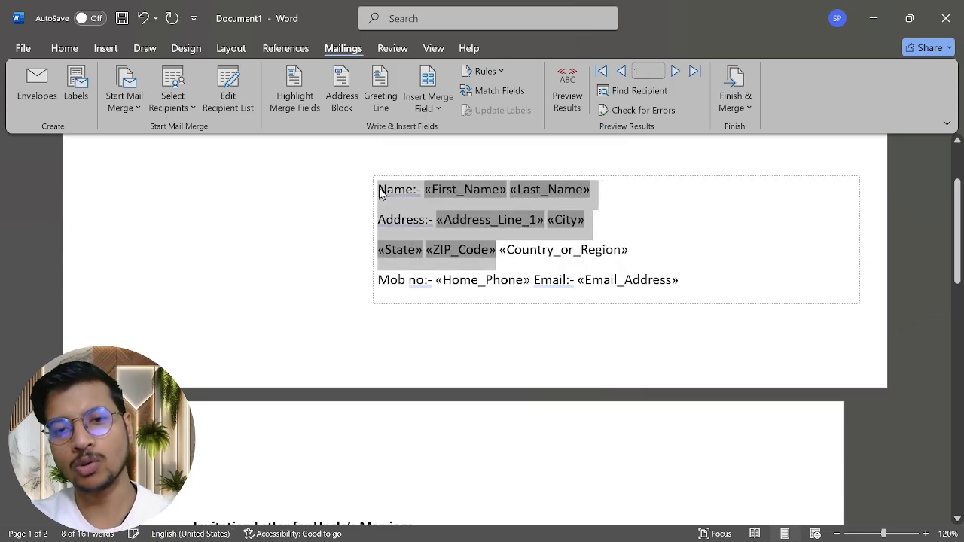
left_click(685, 230)
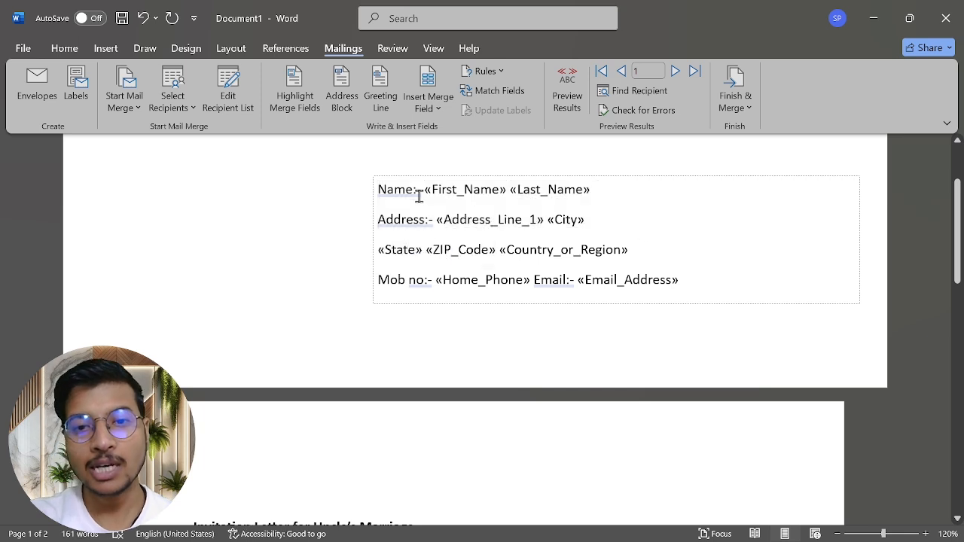
Step: Bold the Name:-, Address:-, Mob no:- and Email:- labels, leaving merge fields plain
left_click_drag(425, 195, 382, 194)
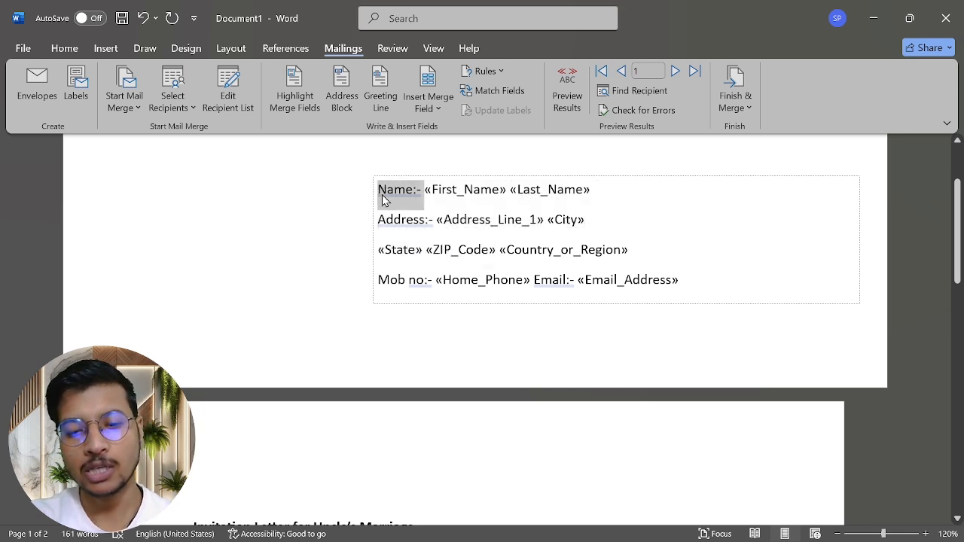
key("ctrl+b")
left_click_drag(433, 224, 368, 221)
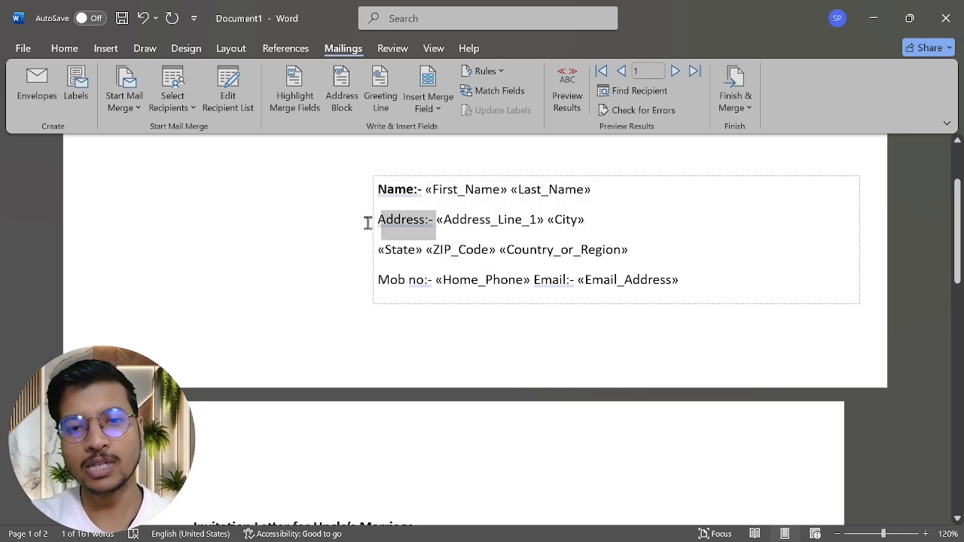
key("ctrl+b")
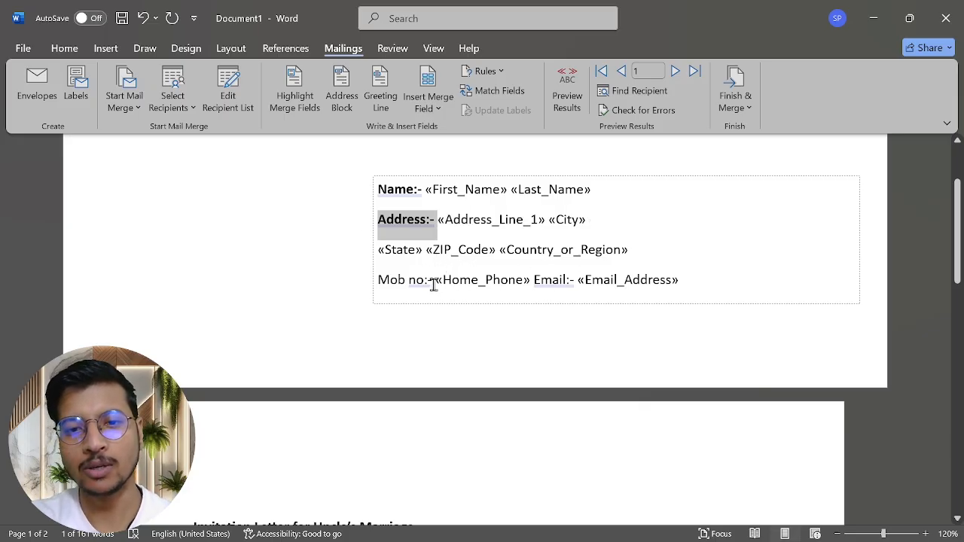
left_click_drag(434, 284, 374, 281)
key("ctrl+b")
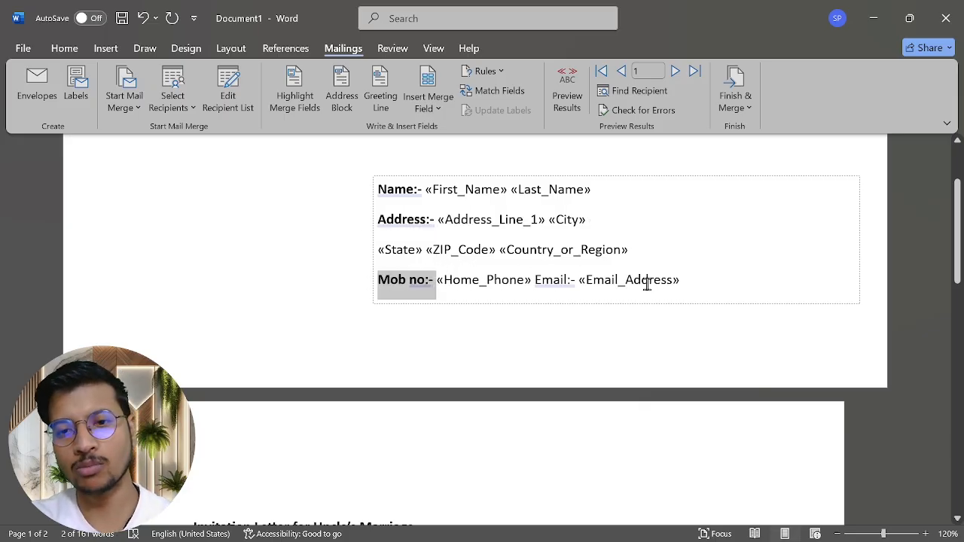
left_click_drag(573, 285, 543, 281)
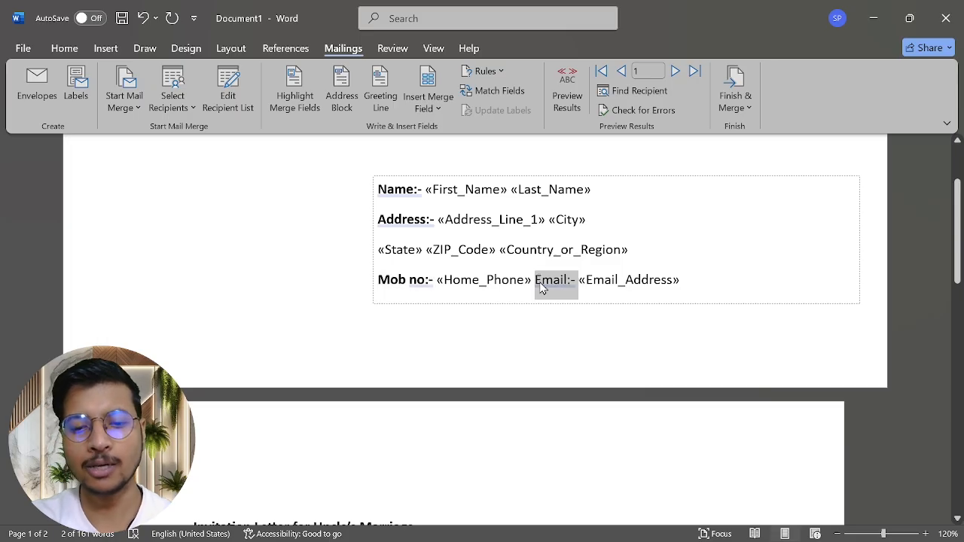
key("ctrl+b")
left_click(451, 415)
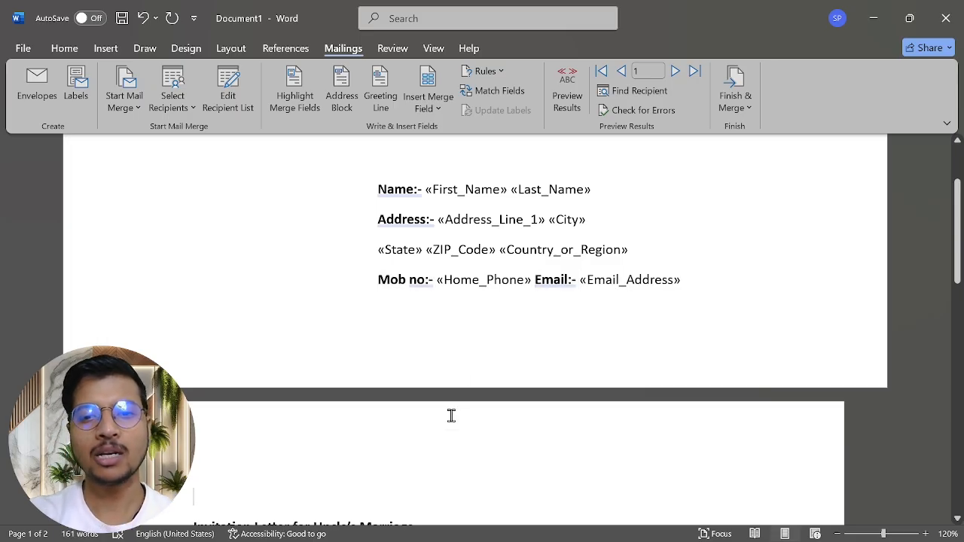
scroll(480, 396, "down", 10)
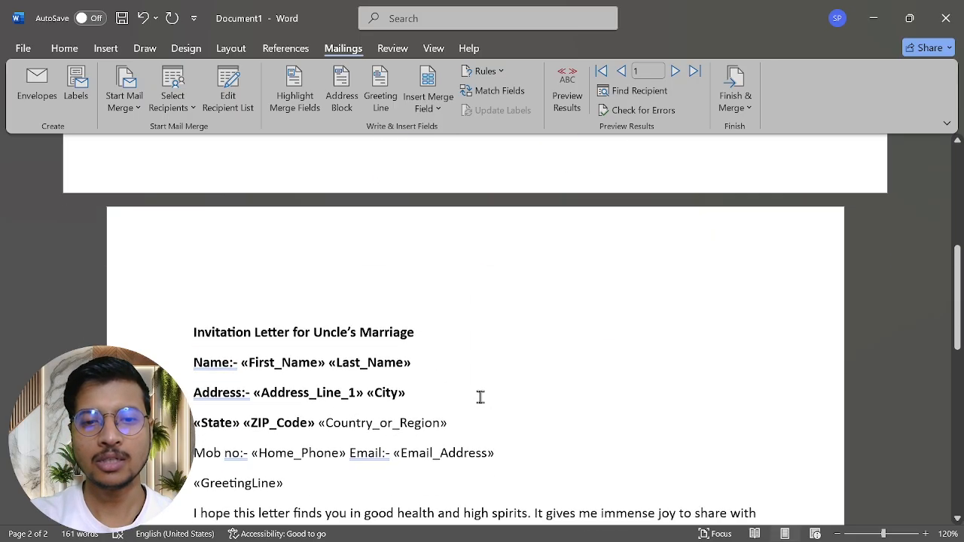
scroll(480, 396, "up", 3)
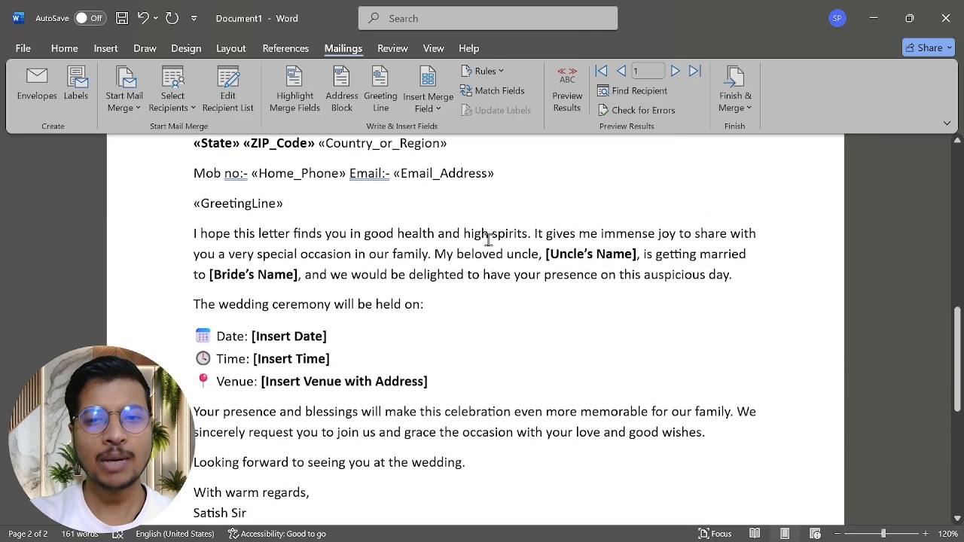
scroll(362, 351, "down", 3)
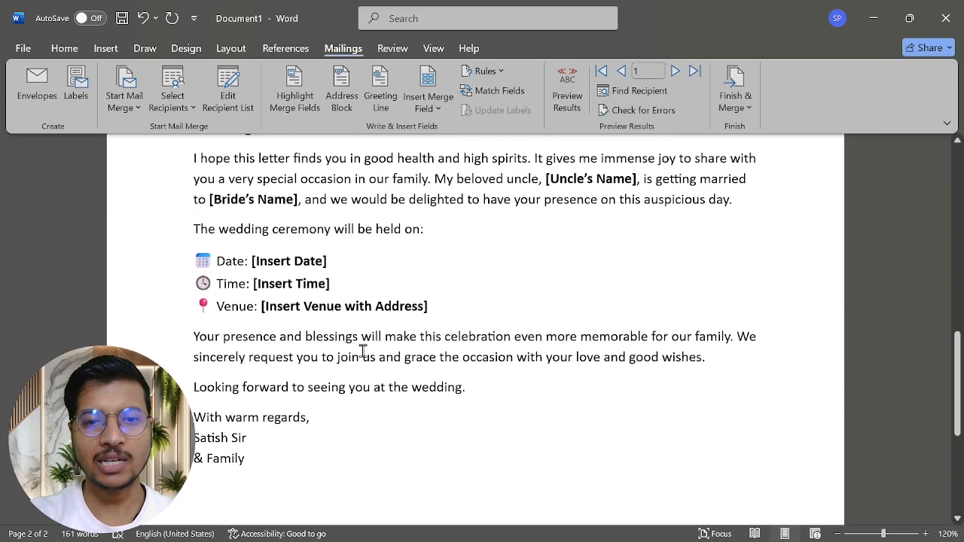
scroll(363, 351, "down", 3)
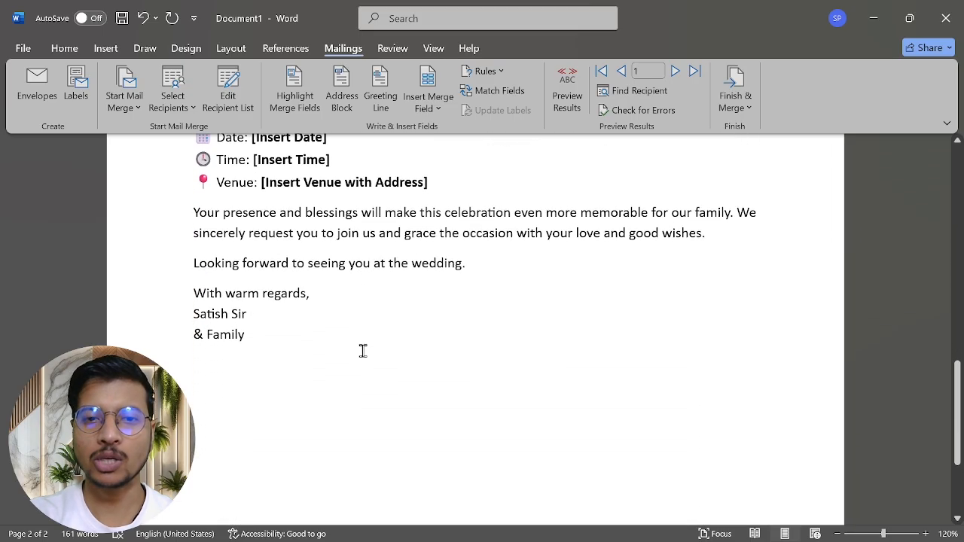
scroll(362, 351, "up", 4)
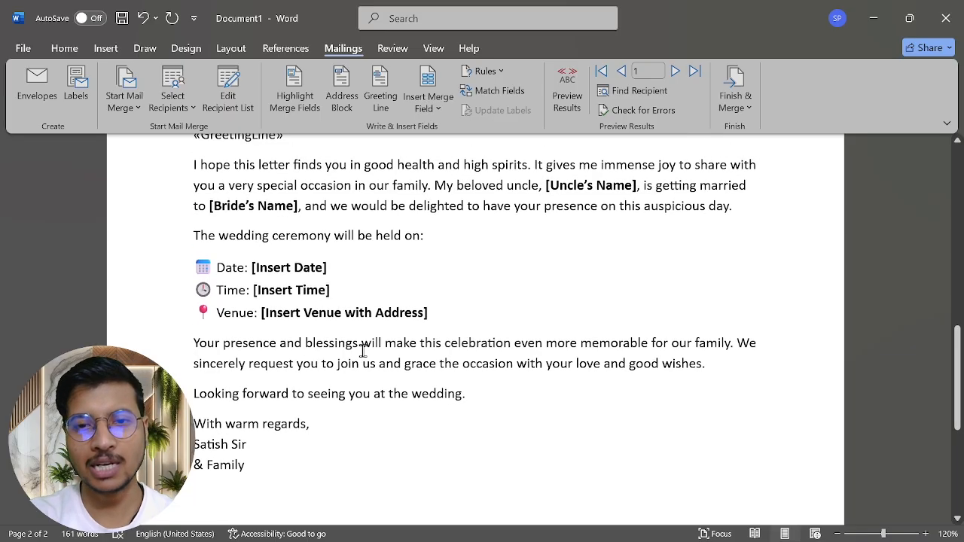
scroll(362, 351, "up", 8)
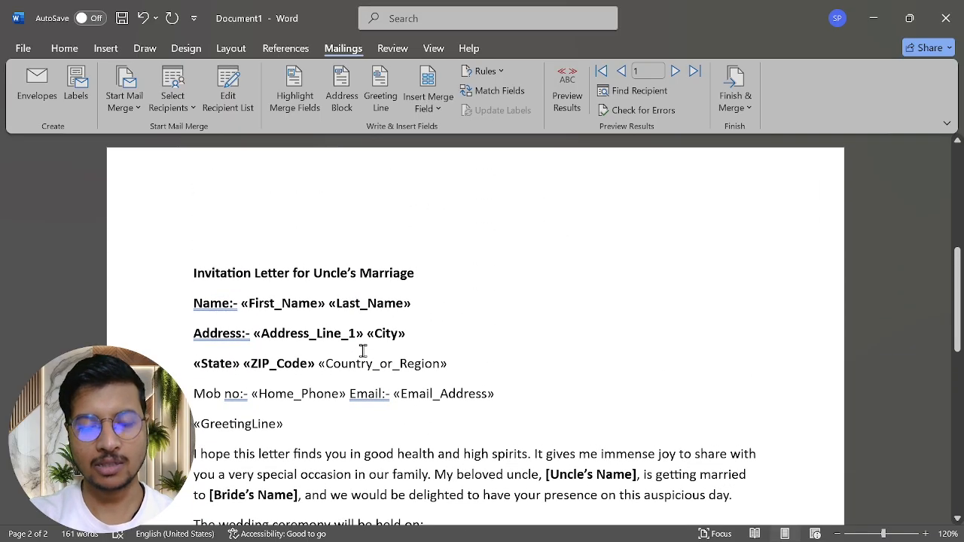
scroll(362, 351, "up", 9)
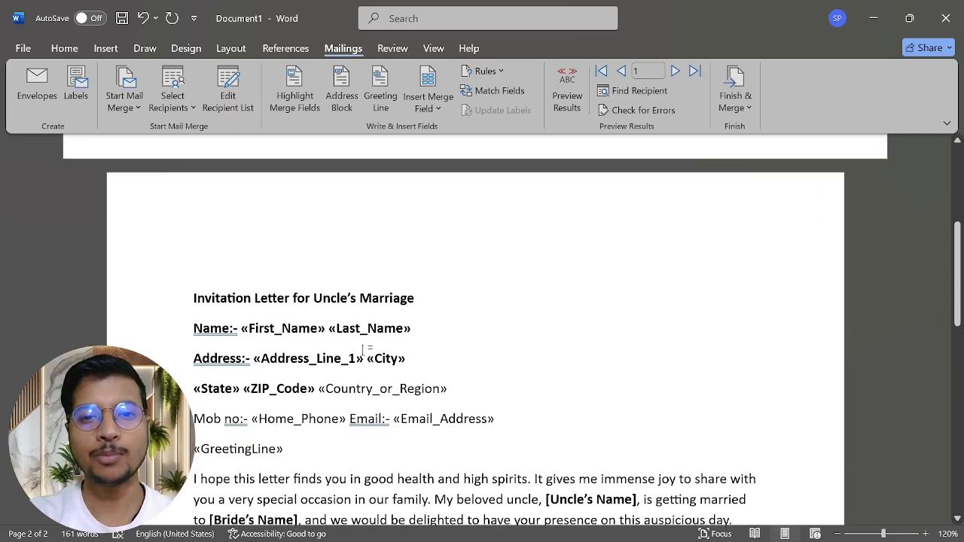
scroll(362, 351, "up", 1)
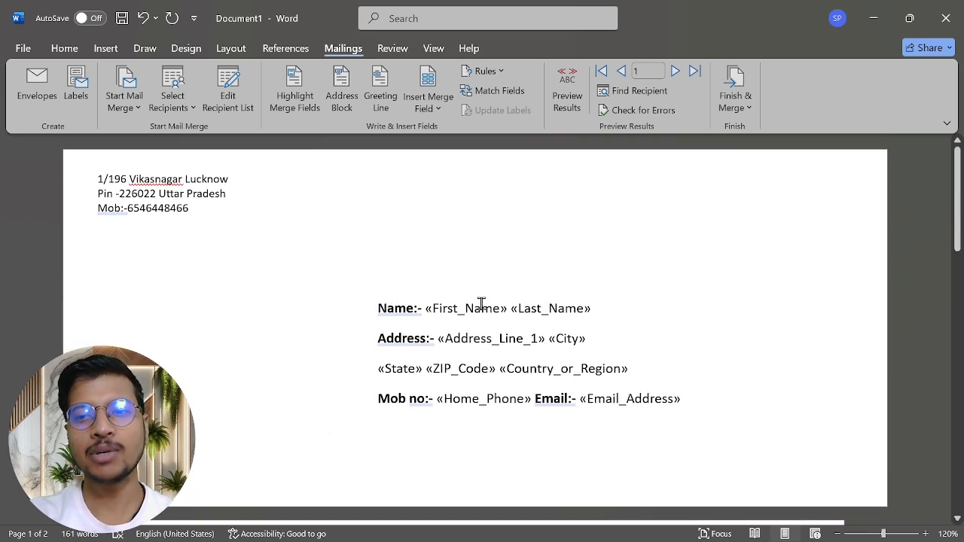
Step: Merge all records as individual documents into a new 18-page Letters1 document
left_click(743, 113)
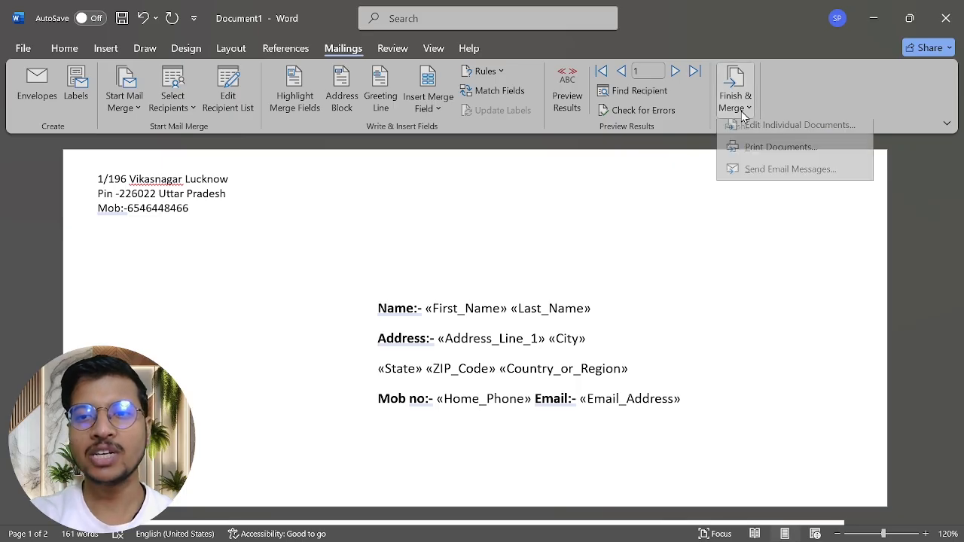
left_click(793, 138)
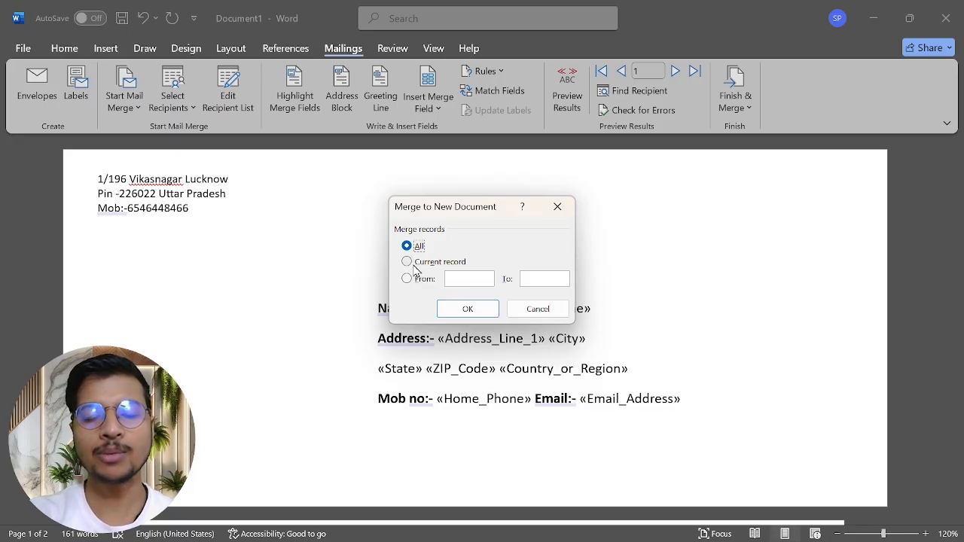
left_click(467, 309)
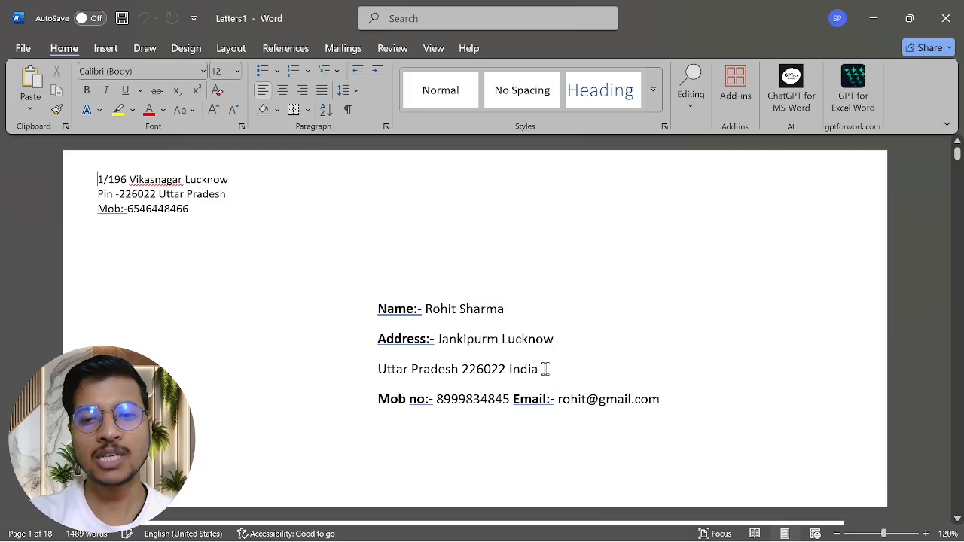
Step: Review the first merged envelopes and letters in Letters1 for each recipient's name and address
scroll(493, 438, "down", 10)
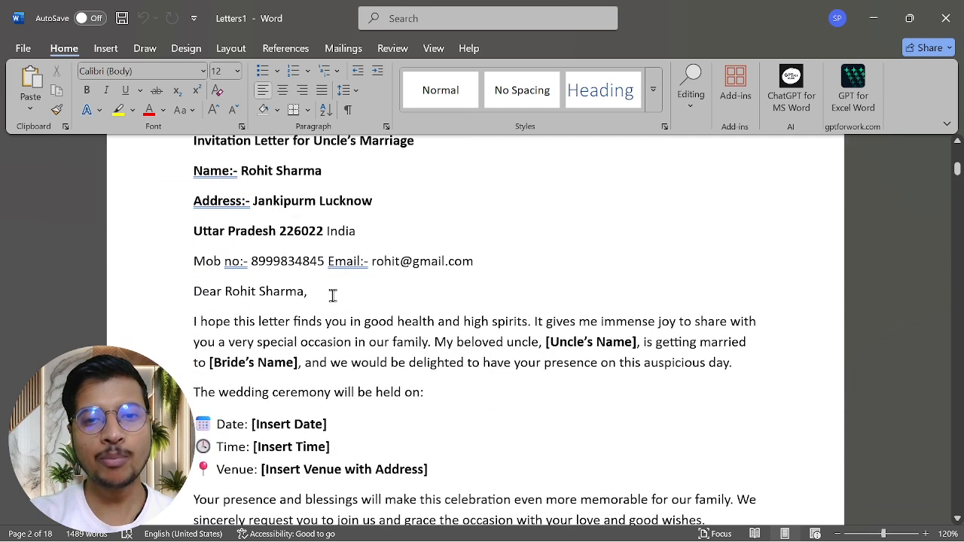
scroll(438, 413, "down", 15)
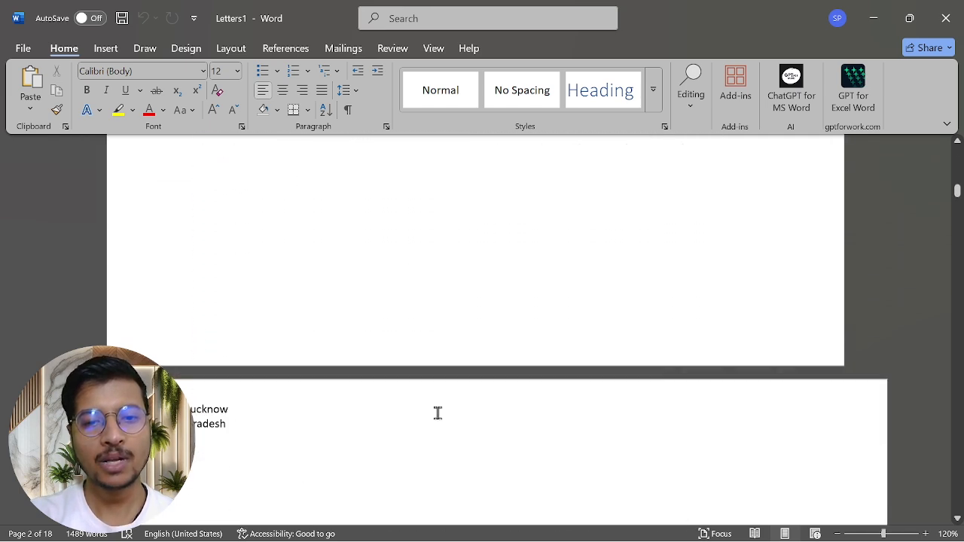
scroll(437, 416, "up", 1)
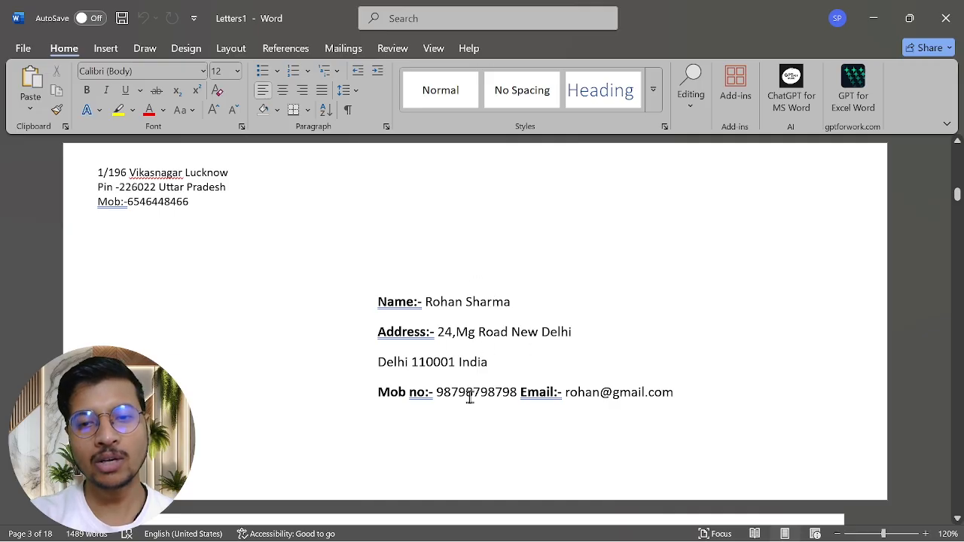
scroll(470, 396, "down", 15)
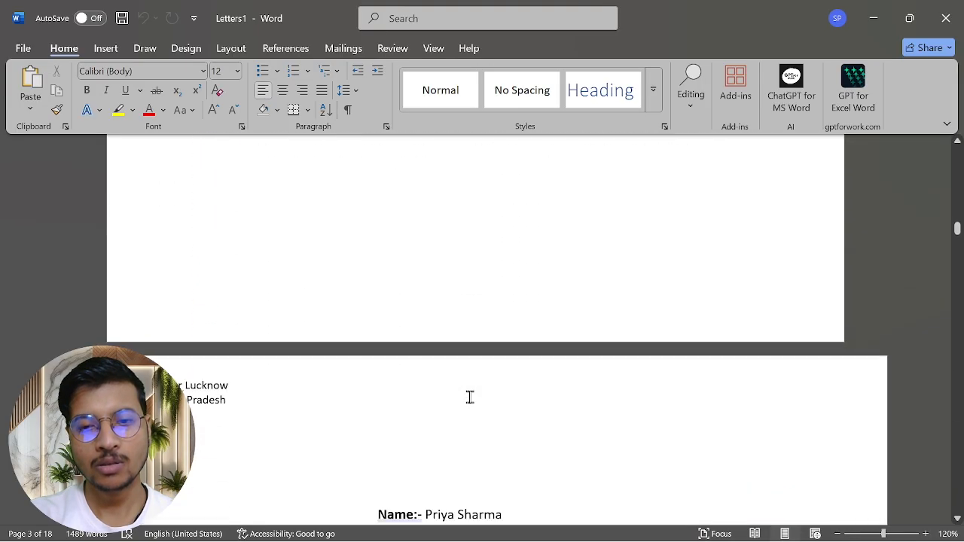
scroll(469, 397, "down", 5)
scroll(469, 396, "up", 1)
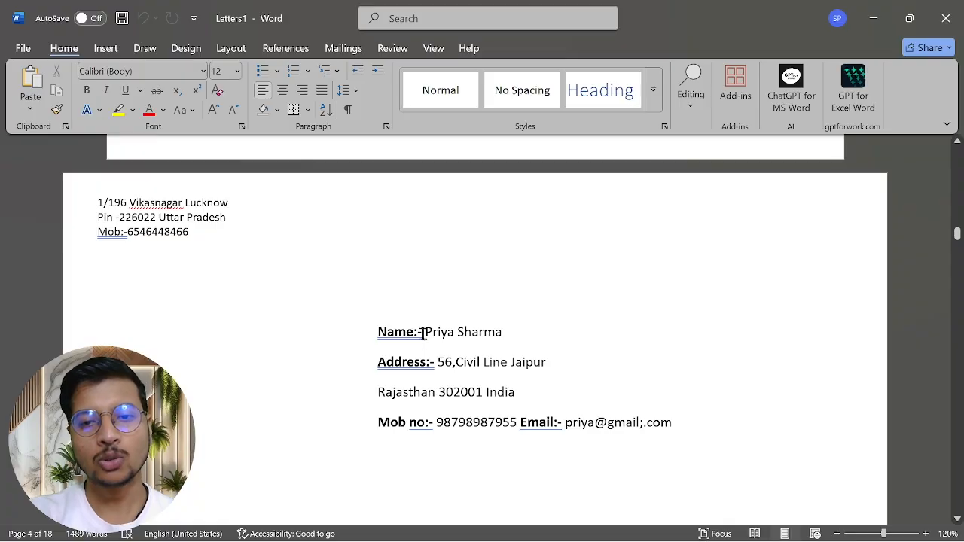
left_click_drag(424, 332, 510, 338)
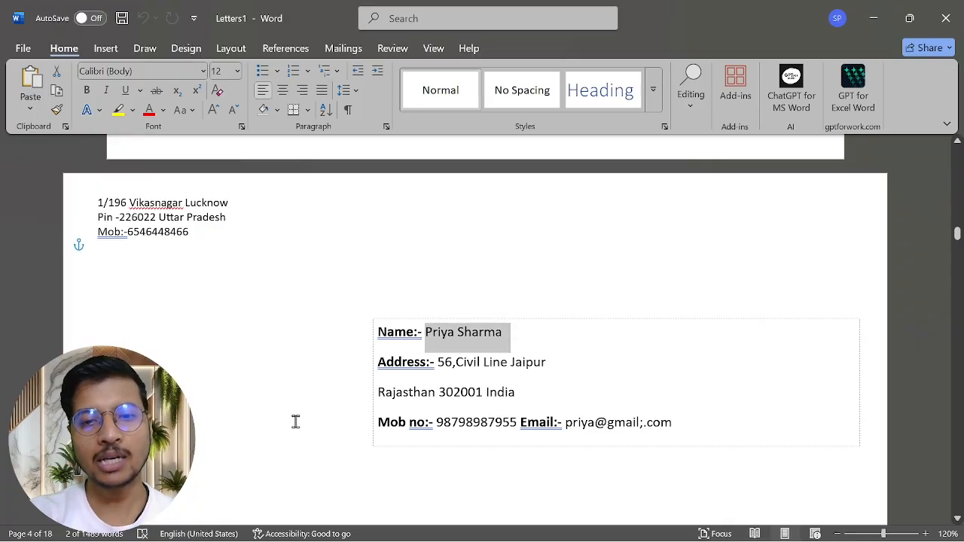
scroll(294, 420, "up", 5)
scroll(295, 421, "down", 3)
scroll(295, 421, "up", 1)
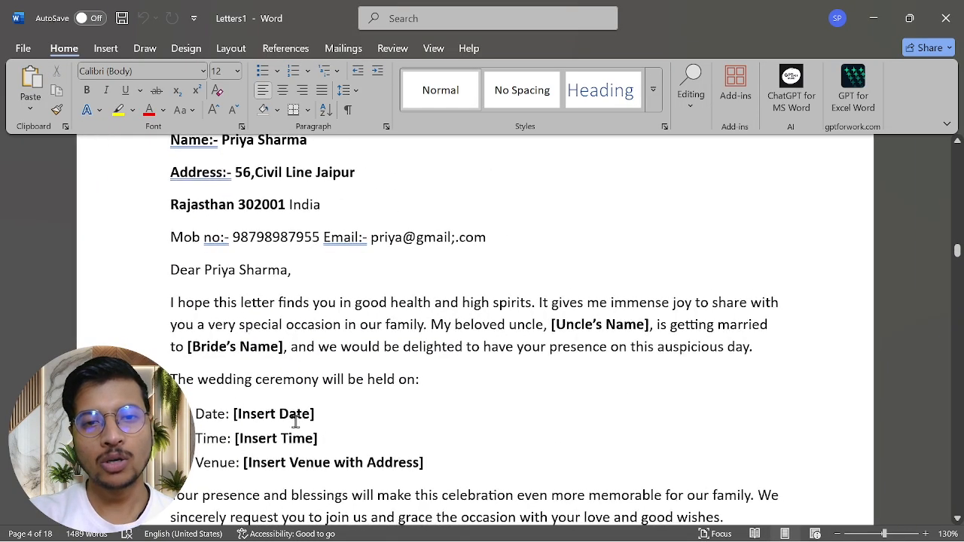
scroll(295, 420, "up", 3)
Step: Check the remaining letters' phone and e-mail details, then show the Mailings tools
scroll(318, 335, "down", 15)
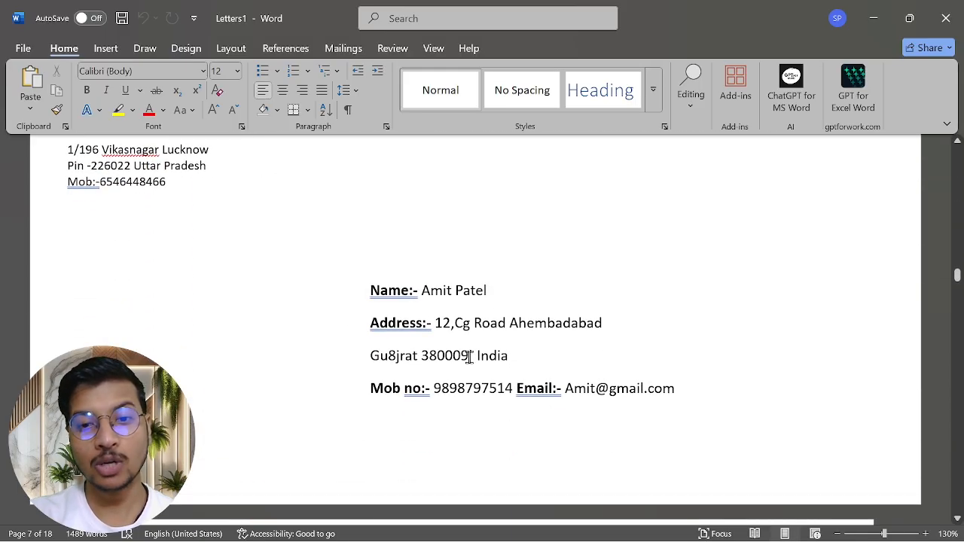
scroll(469, 357, "down", 8)
scroll(468, 357, "down", 3)
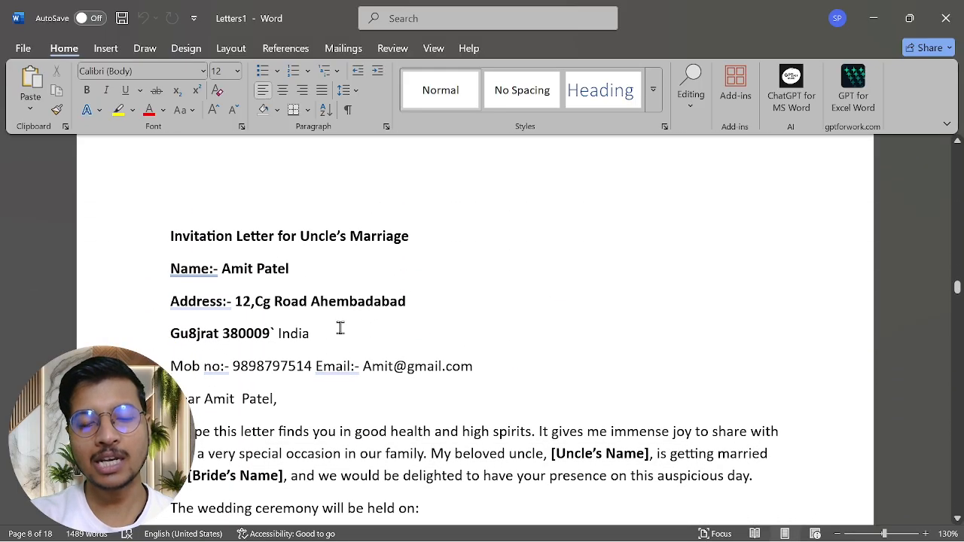
scroll(340, 328, "down", 10)
scroll(340, 328, "up", 8)
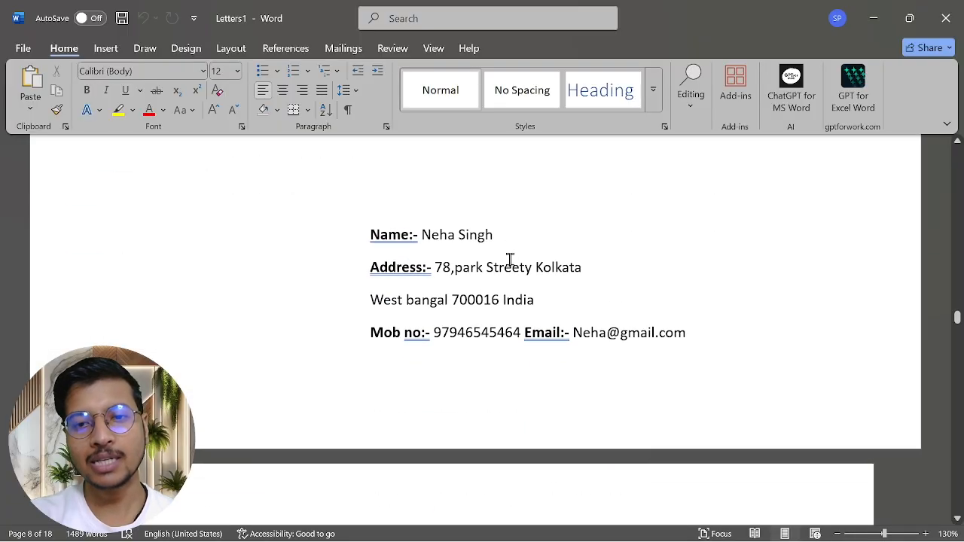
scroll(510, 259, "down", 3)
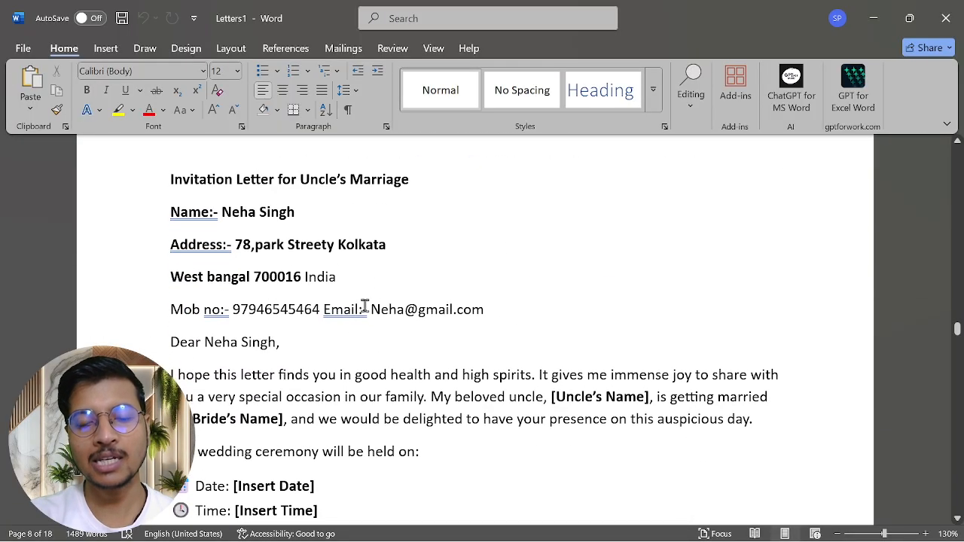
scroll(366, 308, "down", 9)
scroll(364, 305, "down", 12)
scroll(364, 305, "up", 18)
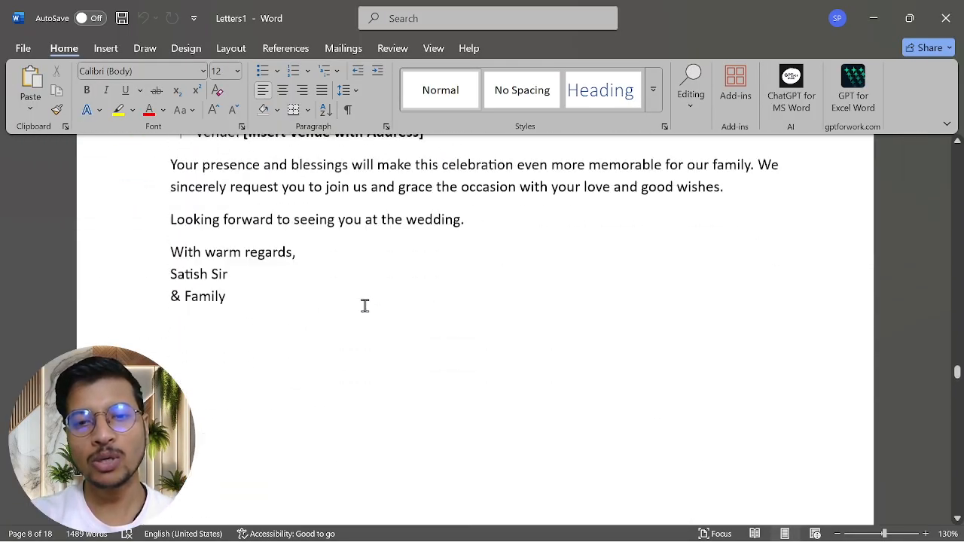
scroll(364, 306, "down", 20)
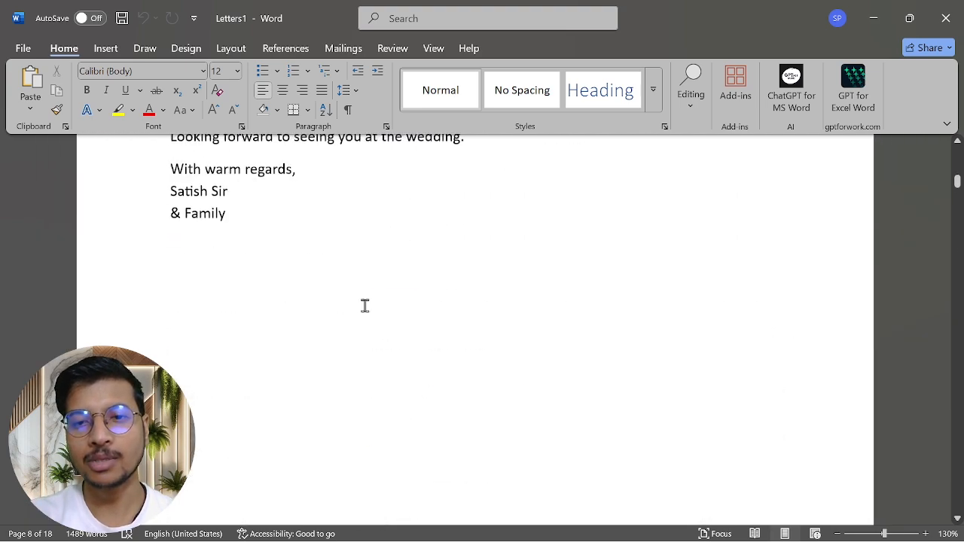
scroll(365, 305, "up", 1)
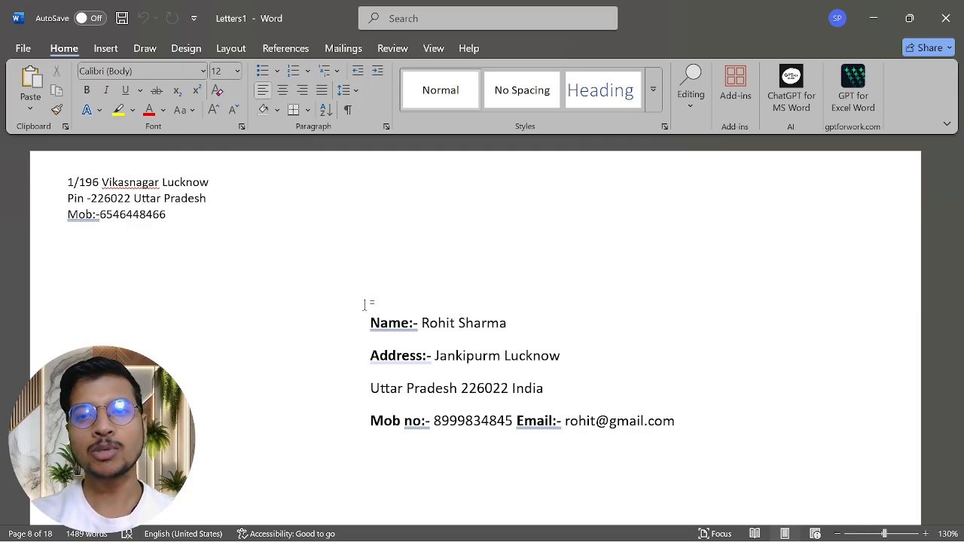
left_click(345, 50)
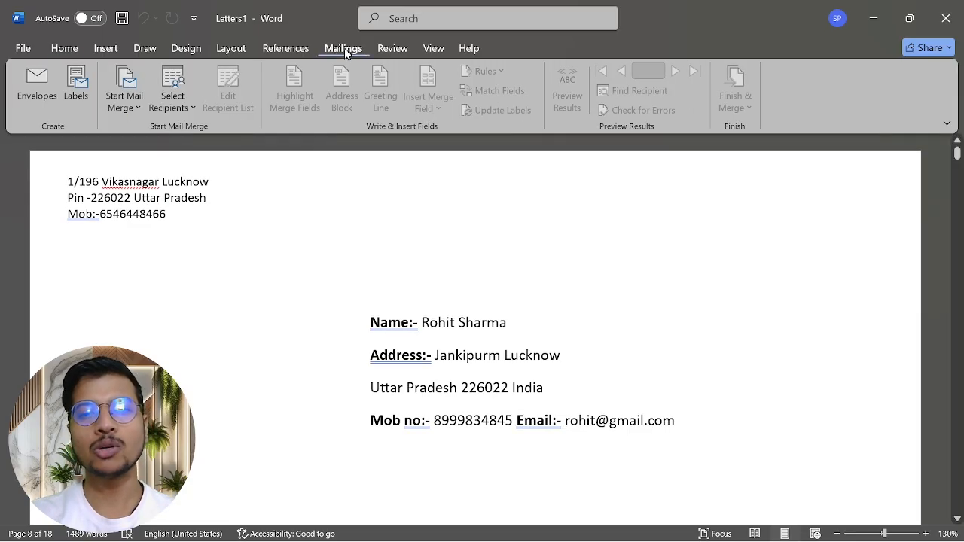